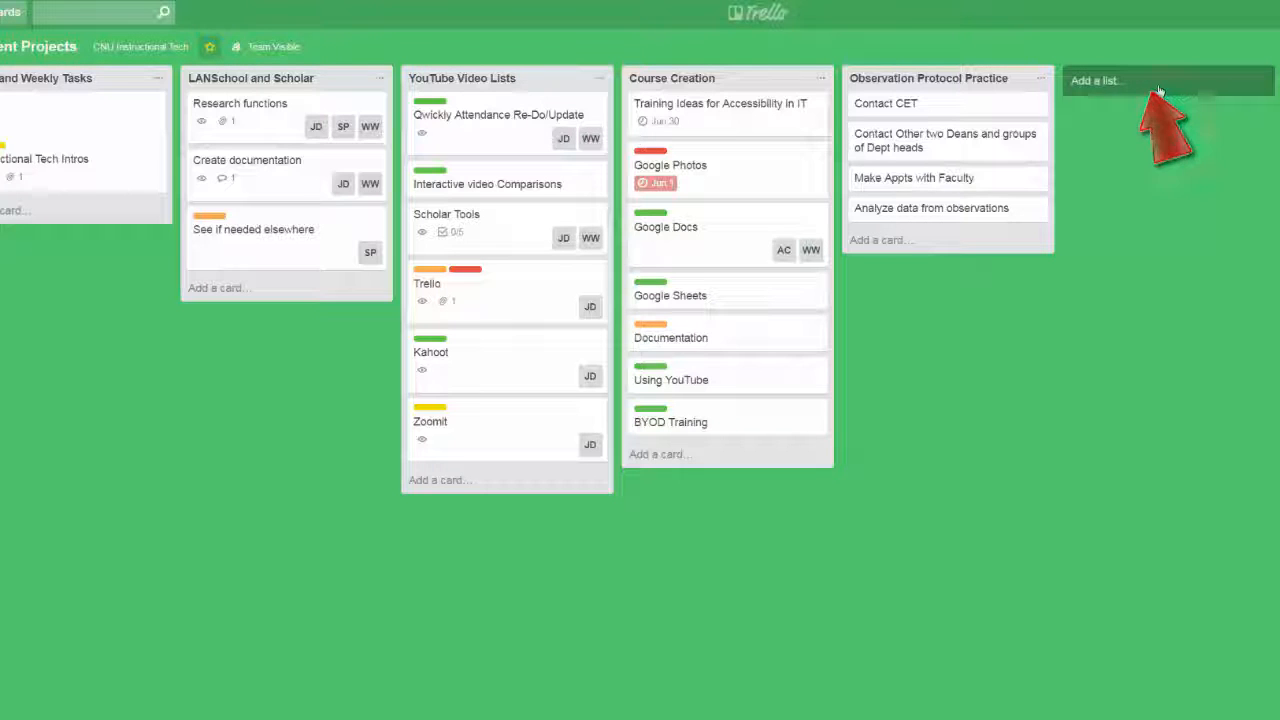
Add a new list named "Sample List" at the end of the board.
left_click(1160, 91)
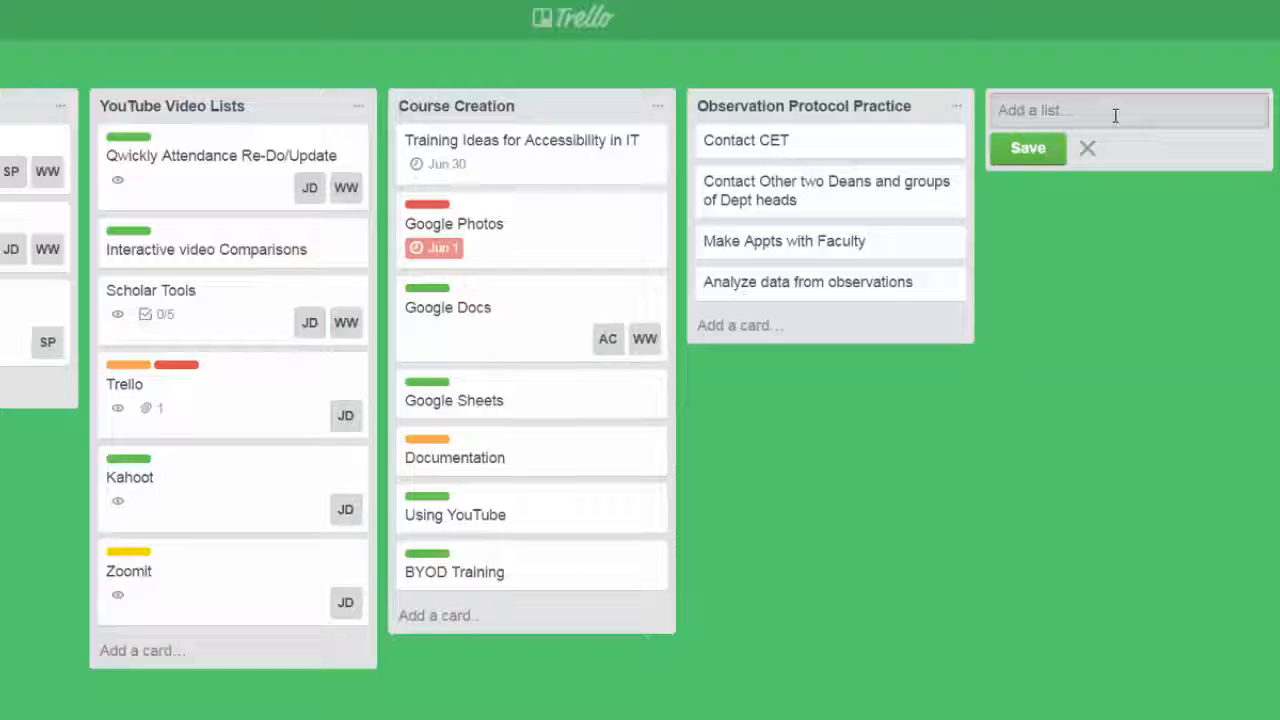
type("Sample List")
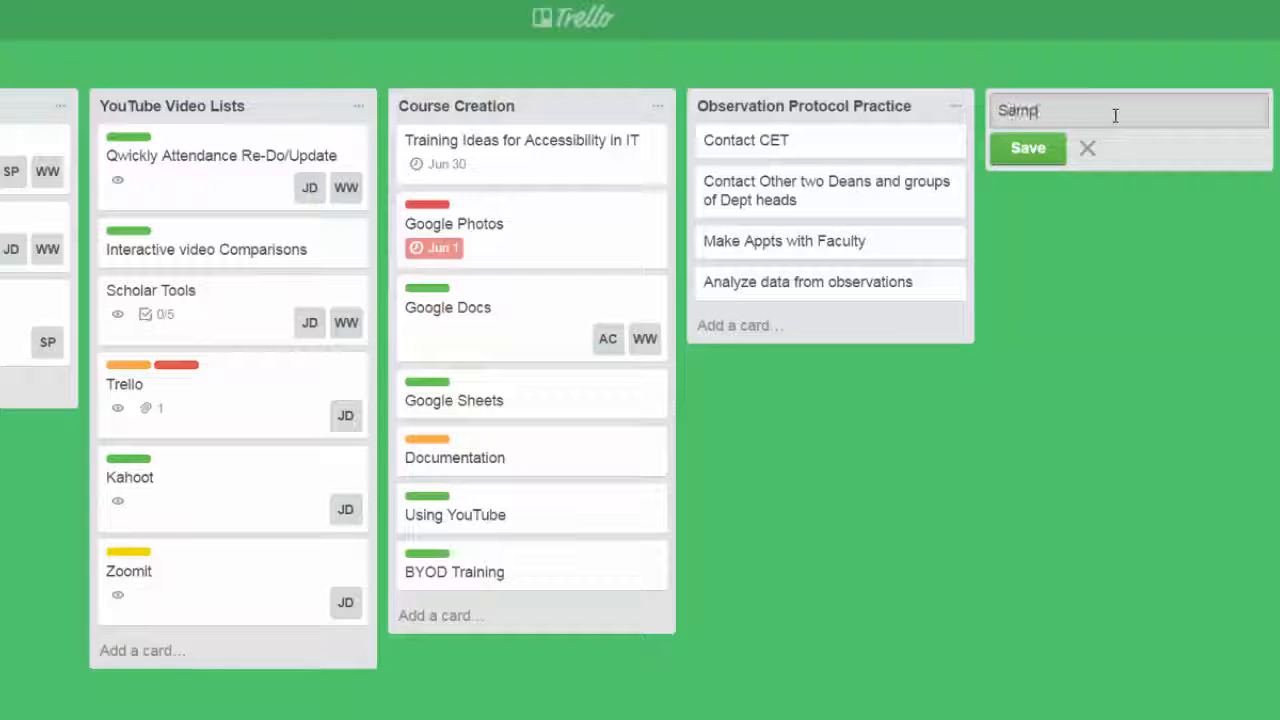
left_click(1028, 150)
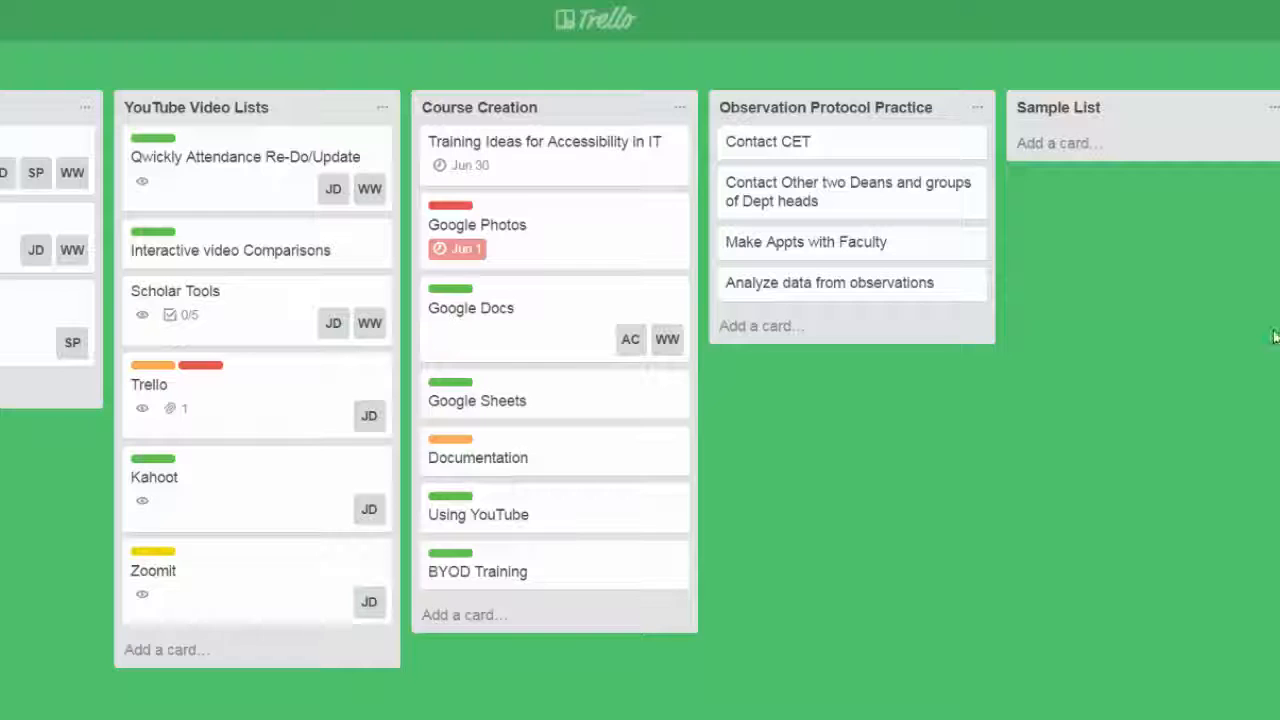
Add a card titled "Inspect Computer Labs for updated software." to Sample List.
left_click(1082, 152)
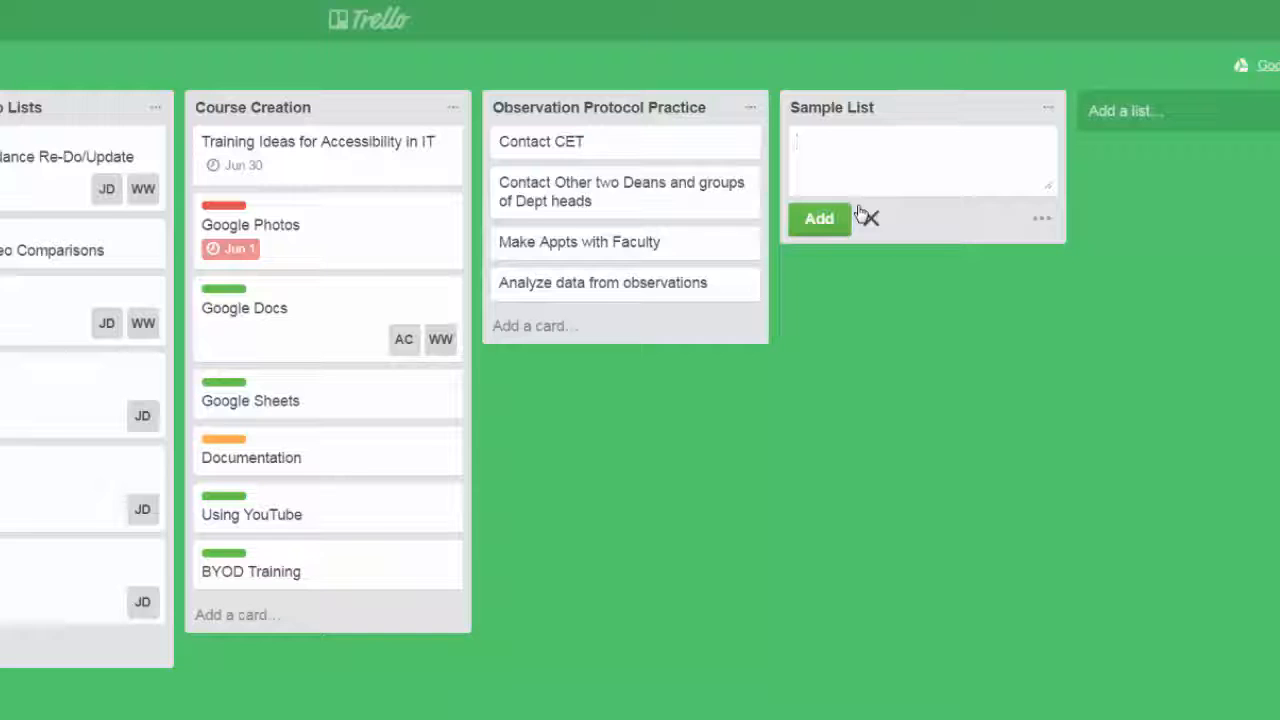
type("Inspect Computer M")
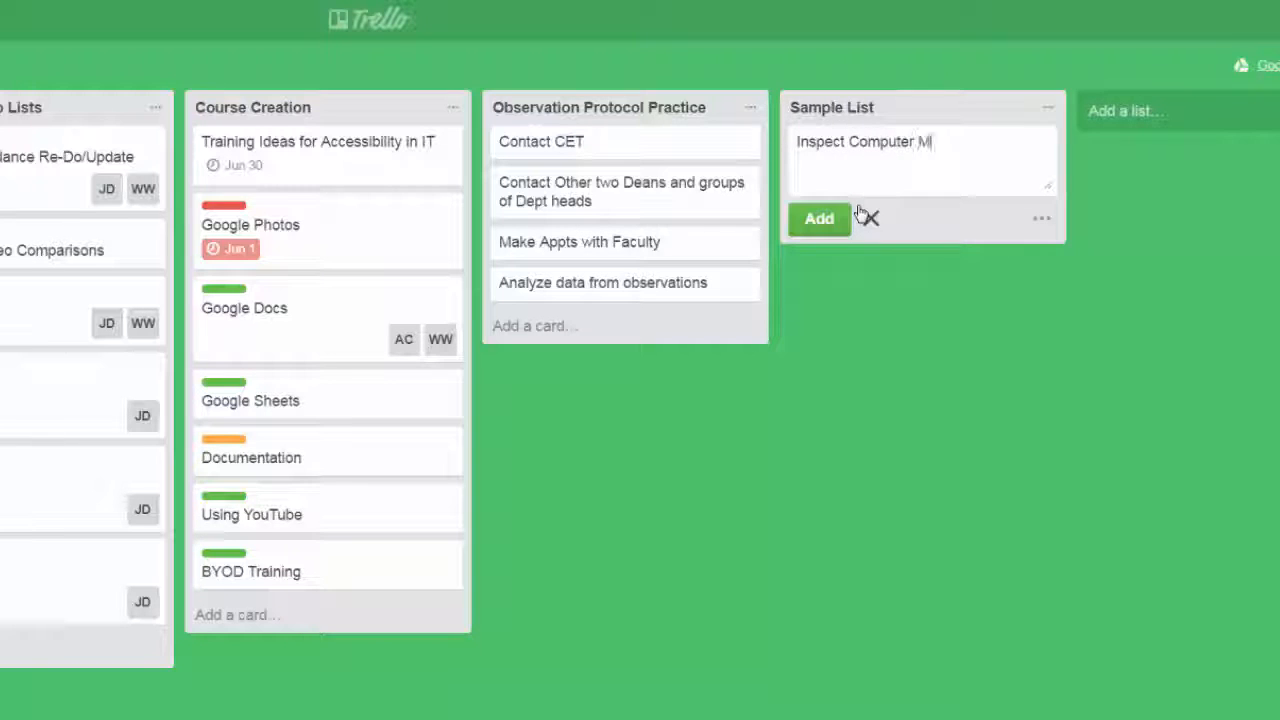
key("BackSpace")
type("Labs for updated ")
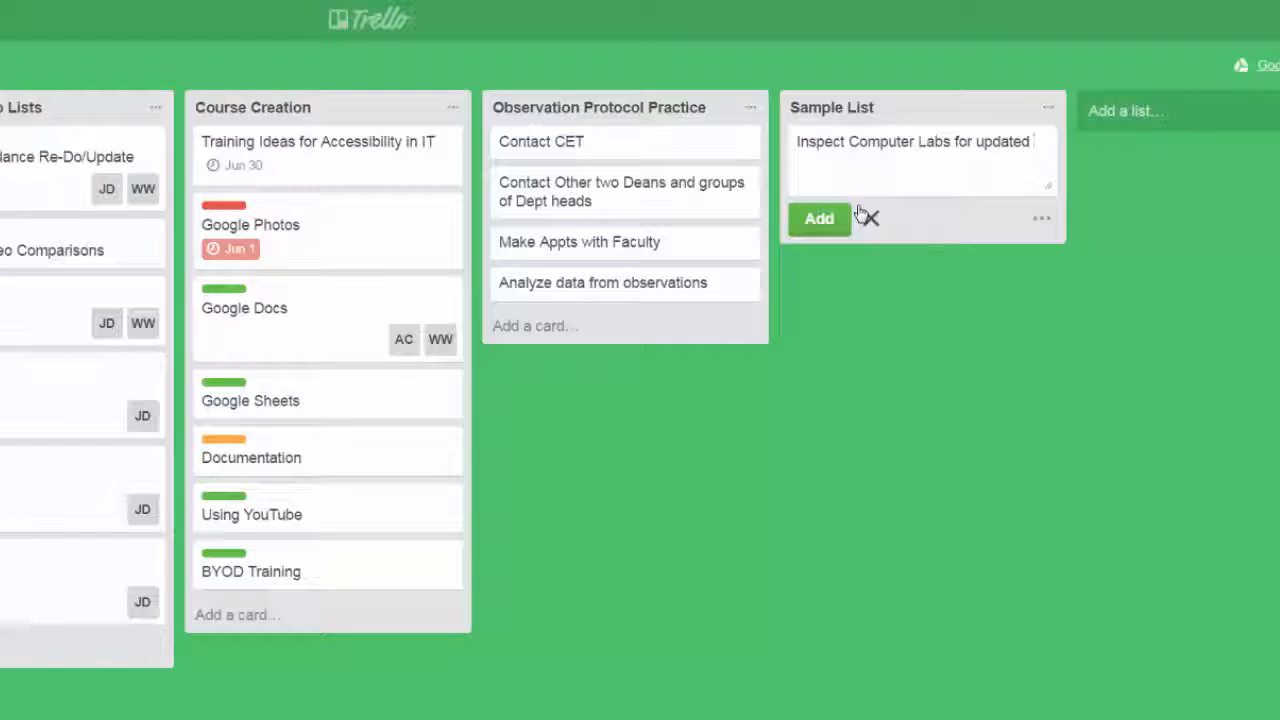
type("software.")
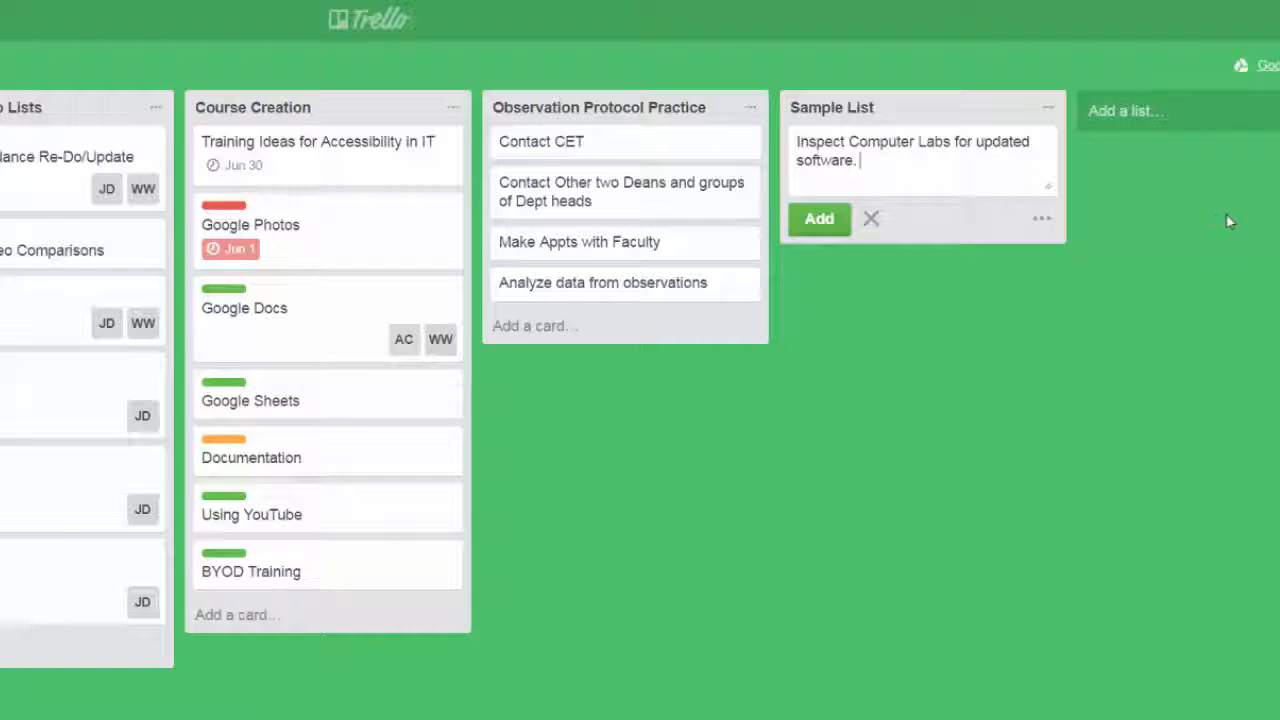
left_click(1176, 237)
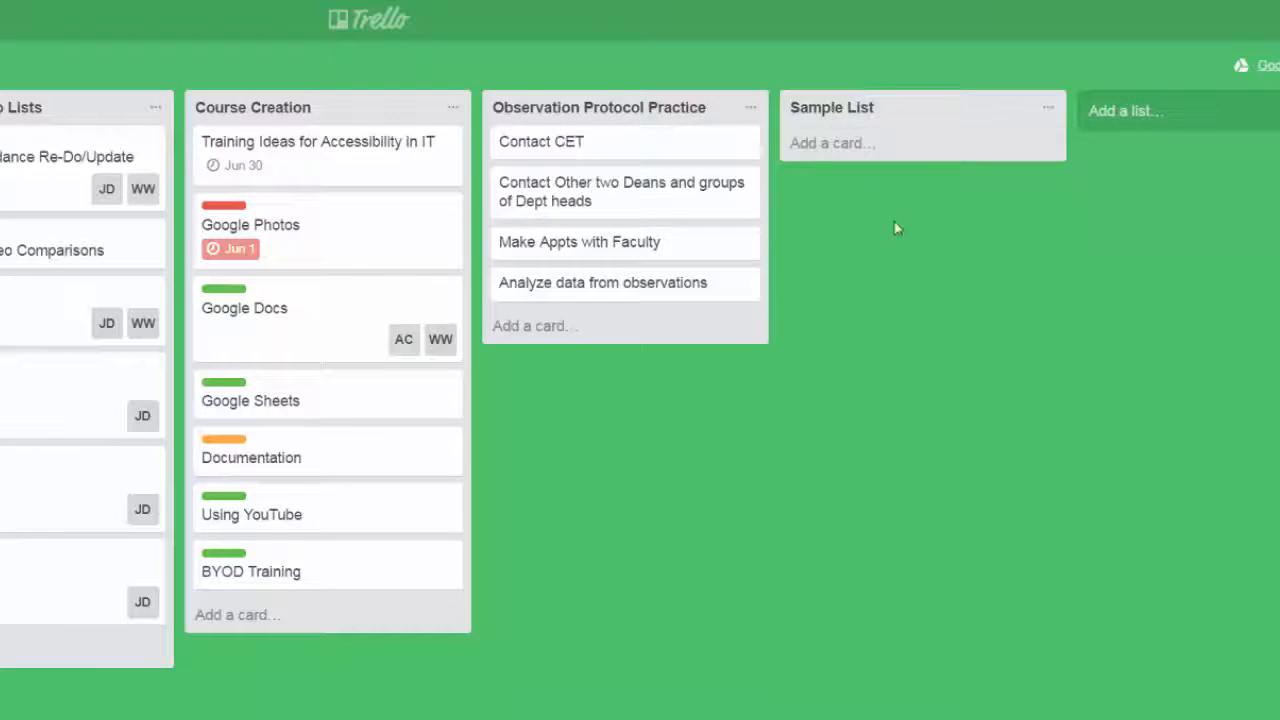
left_click(812, 152)
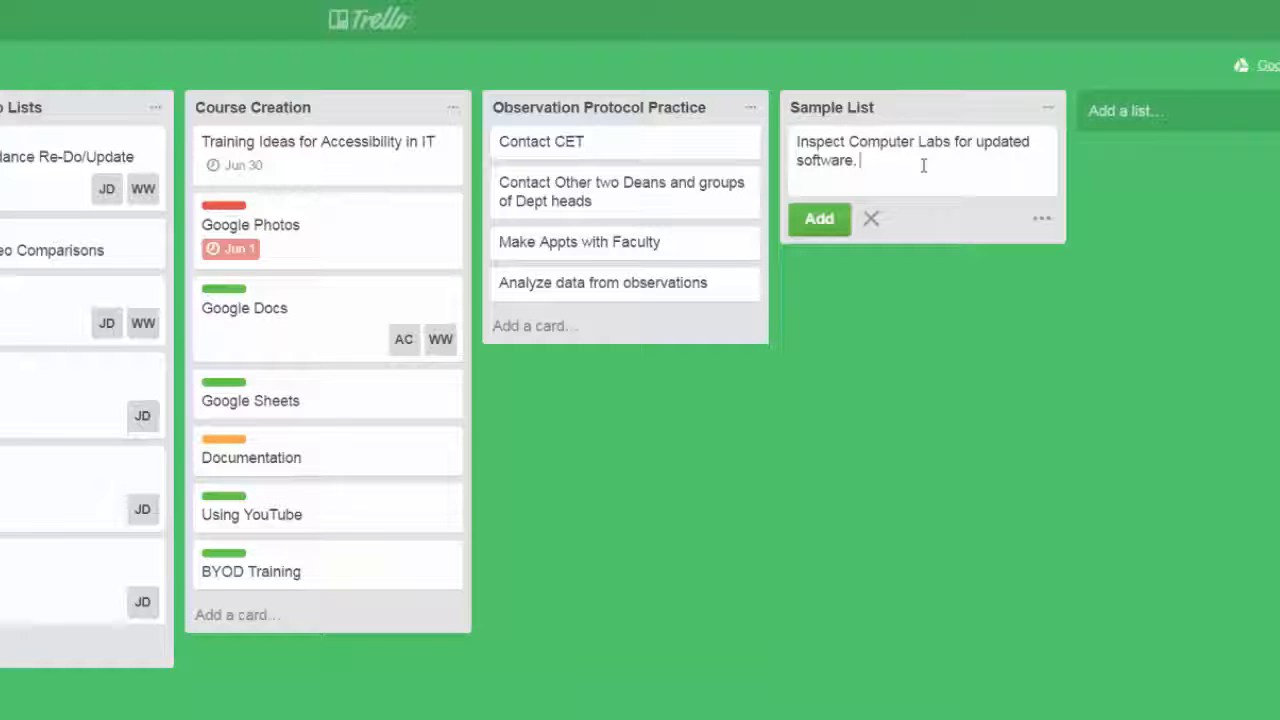
key("Return")
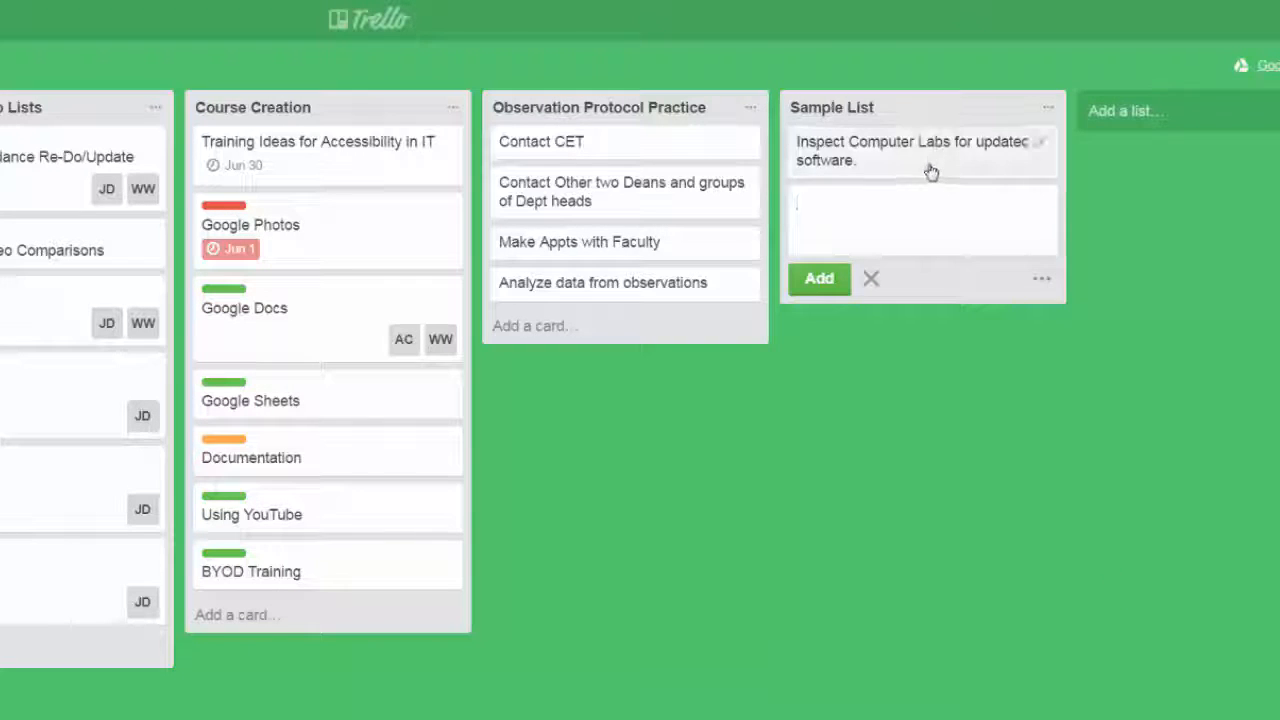
left_click_drag(929, 171, 911, 212)
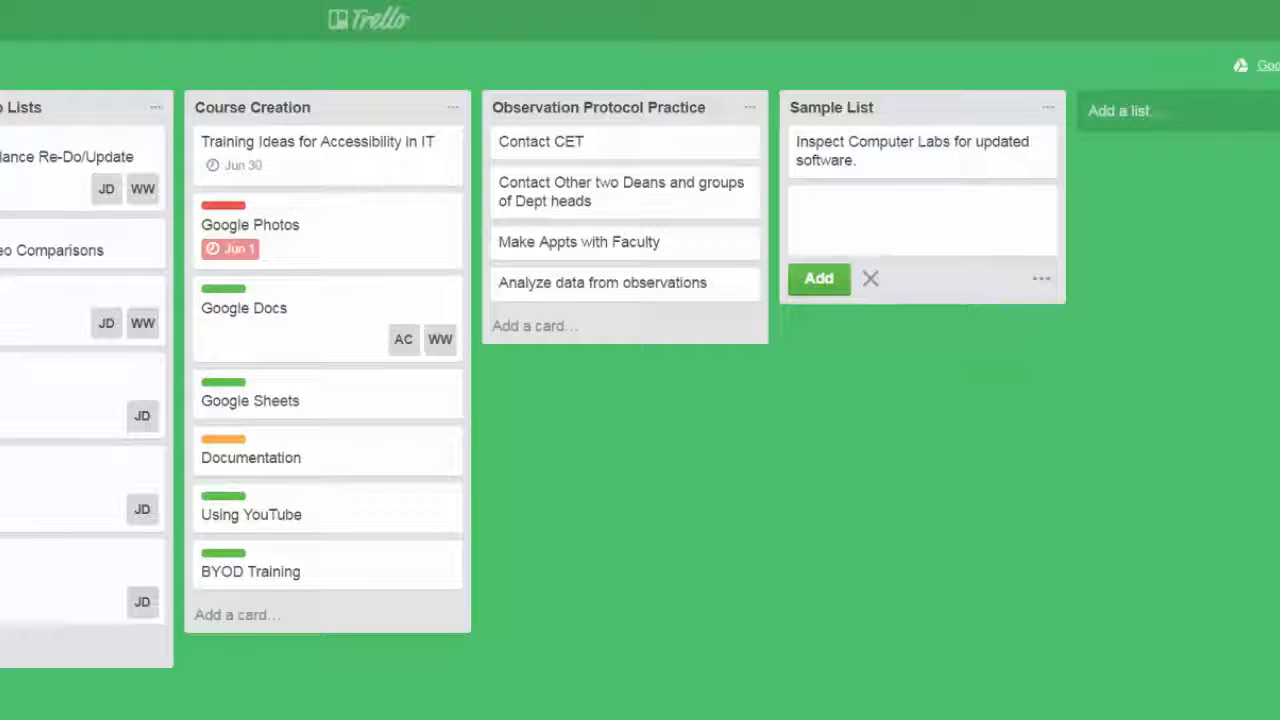
Post the comment "Blocked until end of semester" on the Inspect Computer Labs card and close the card.
left_click(951, 177)
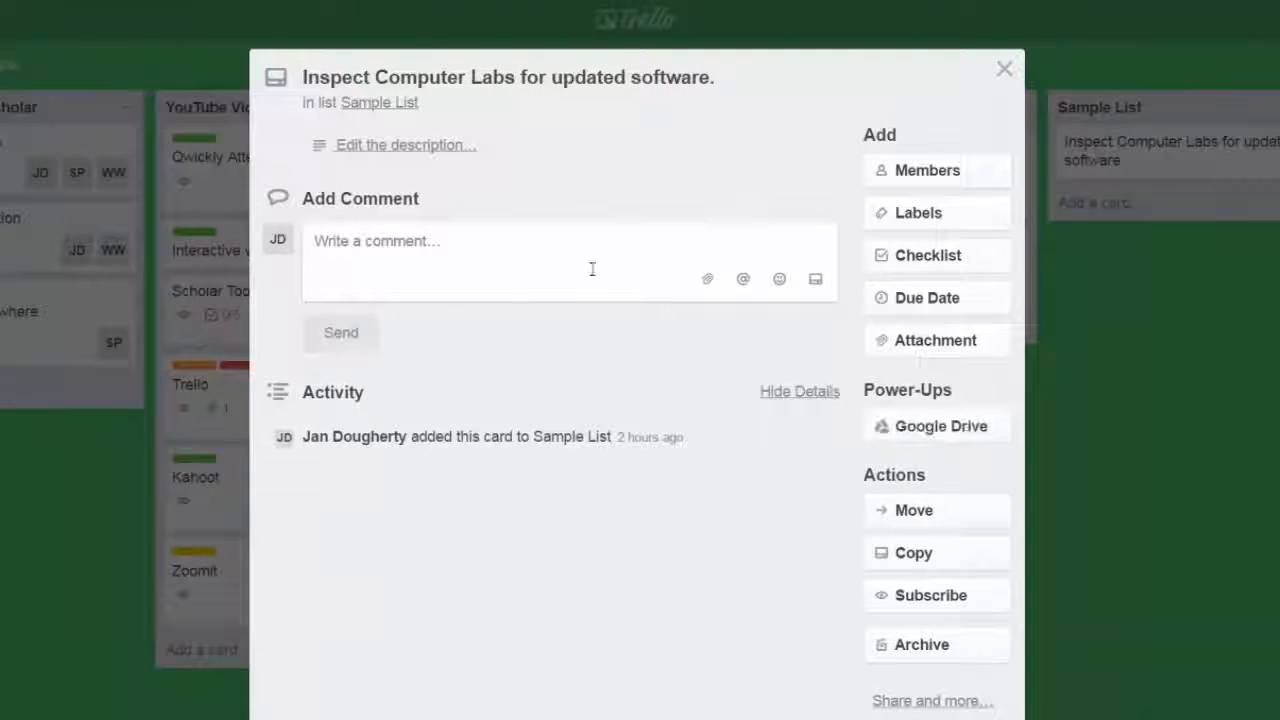
left_click(546, 254)
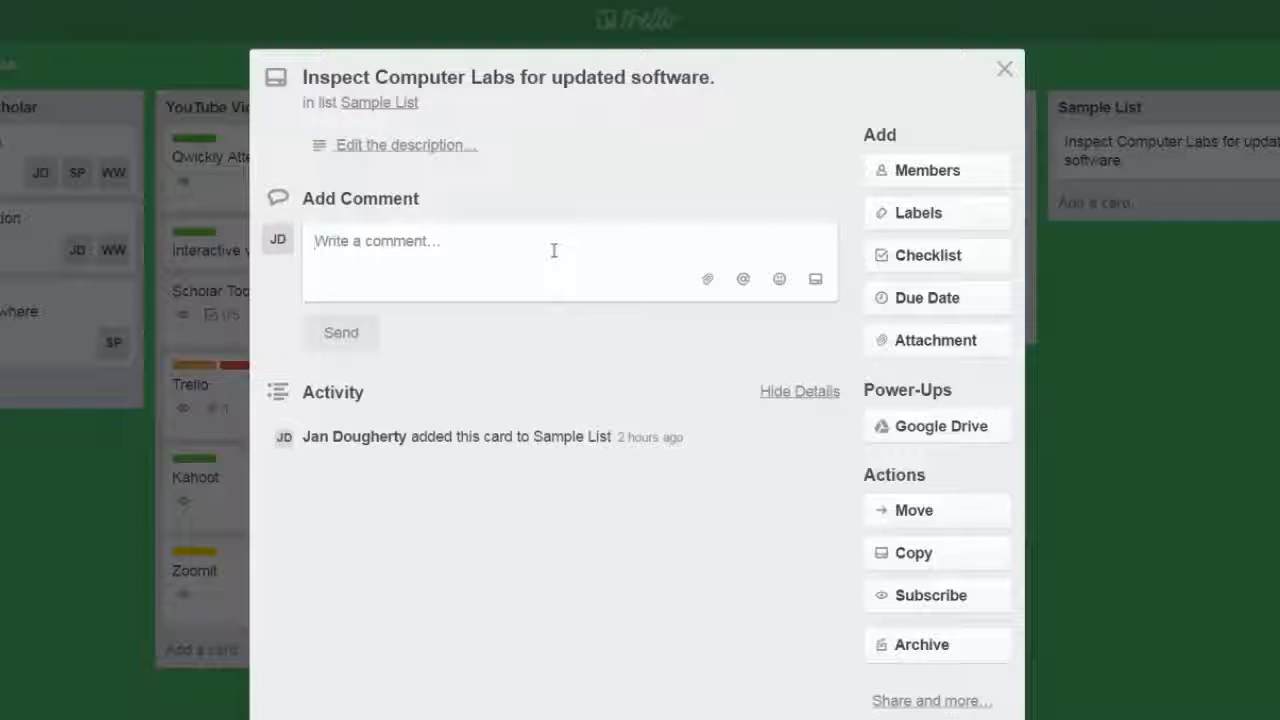
type("BLocked until end of")
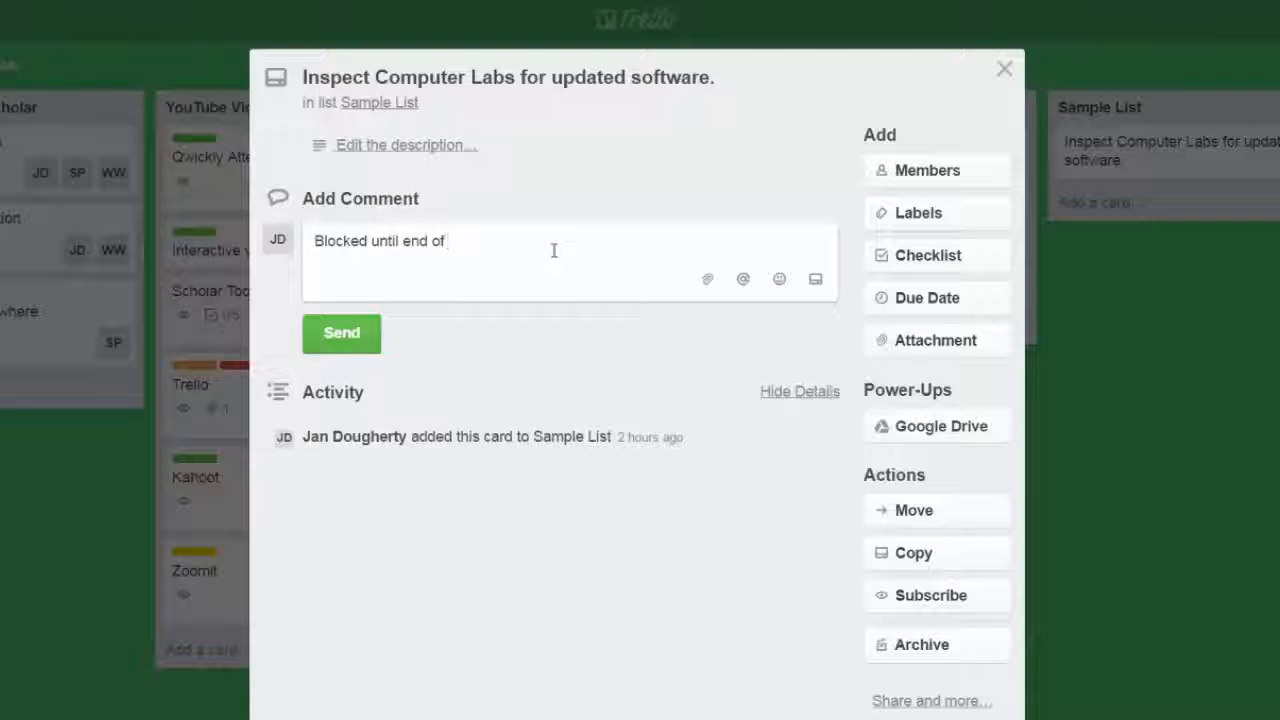
type(" semems")
key("BackSpace")
key("BackSpace")
type("es")
key("BackSpace")
key("BackSpace")
type("ste")
left_click(358, 334)
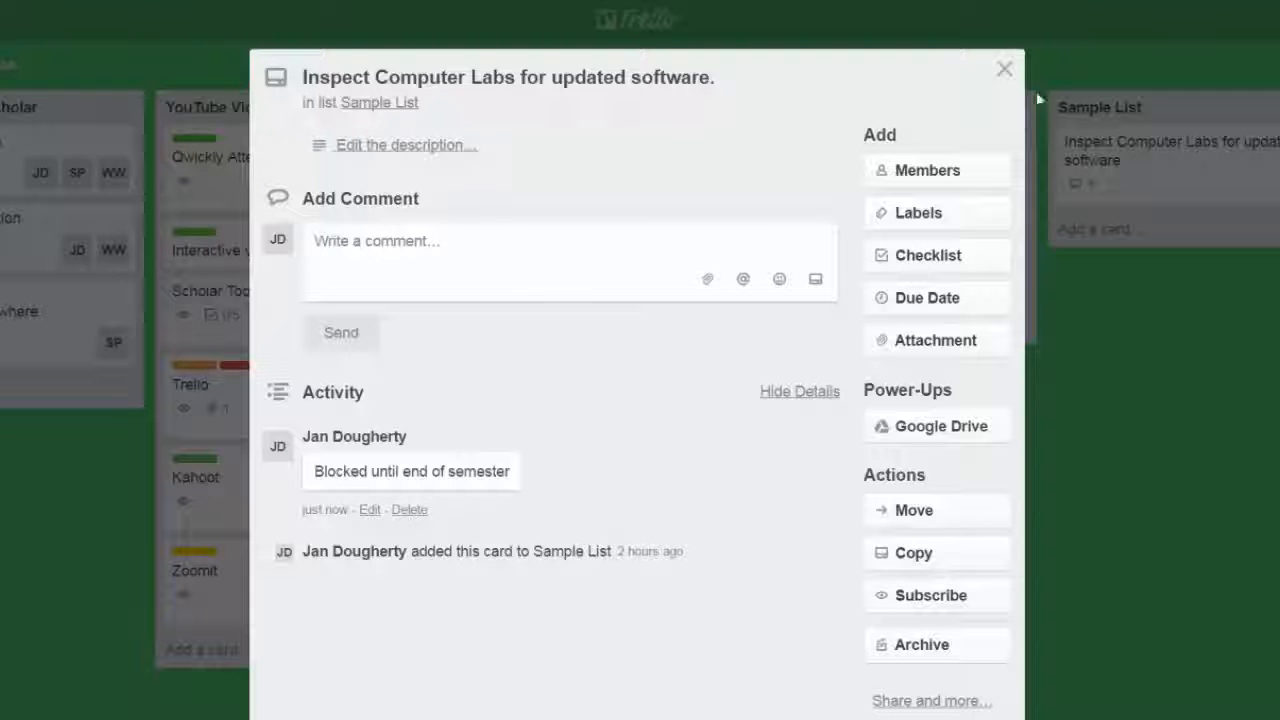
left_click(1004, 69)
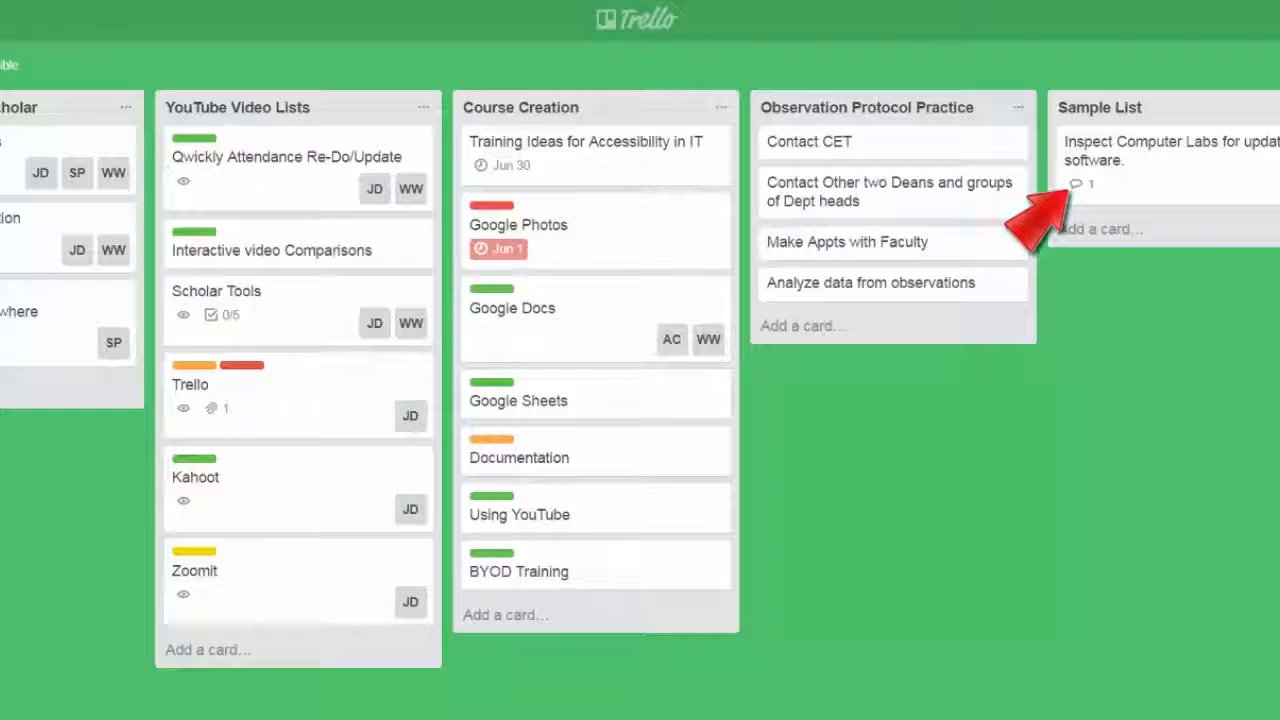
Assign board members JD, SP and WW to the Inspect Computer Labs card, and remove SP again.
left_click(1186, 168)
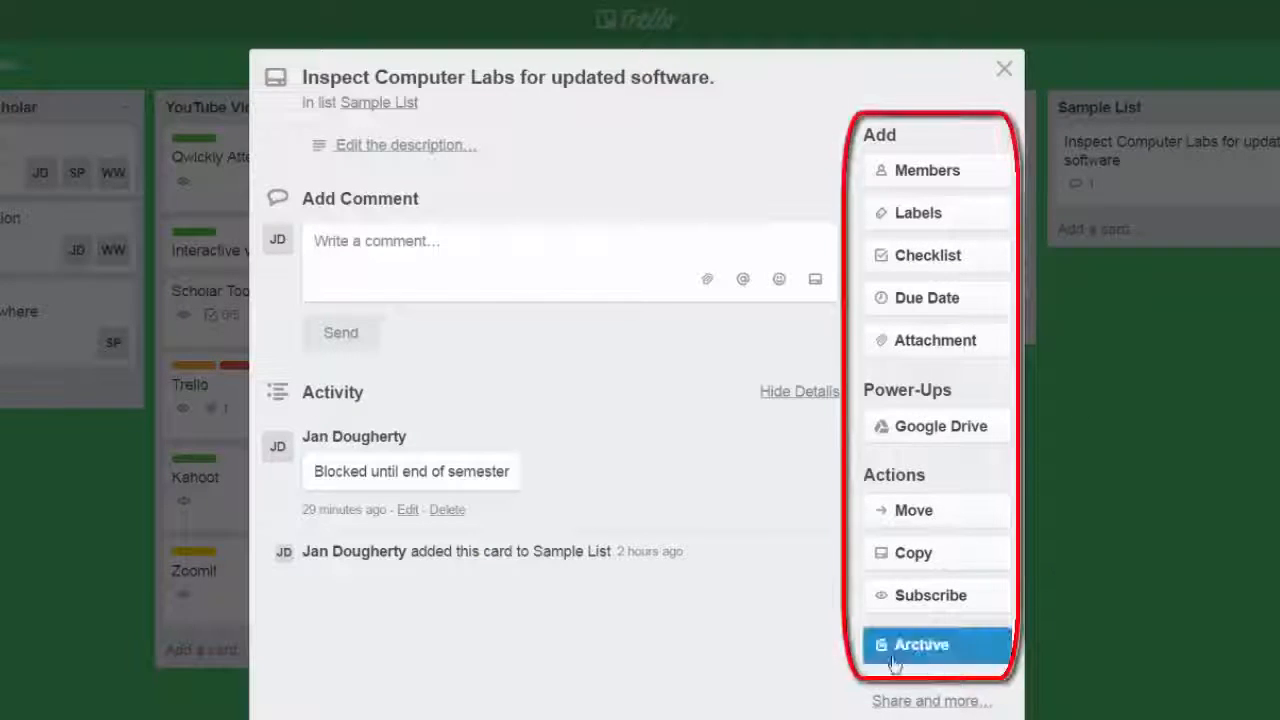
left_click(933, 169)
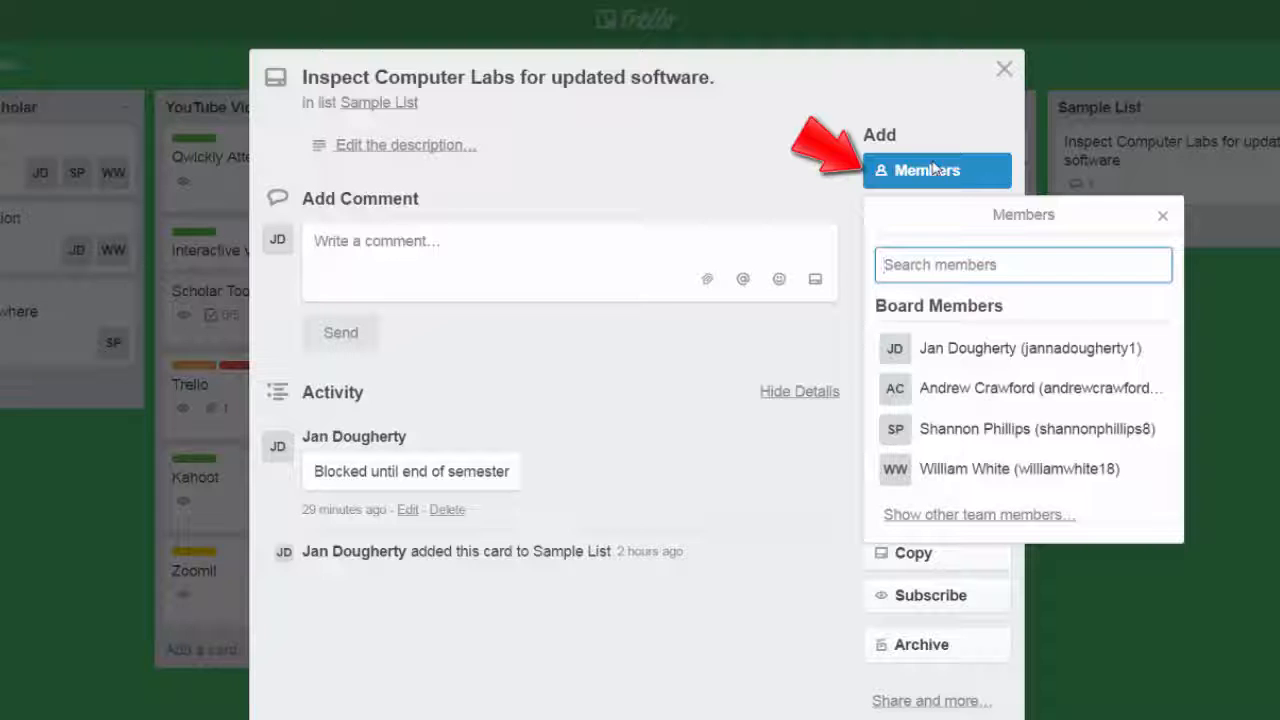
left_click(938, 357)
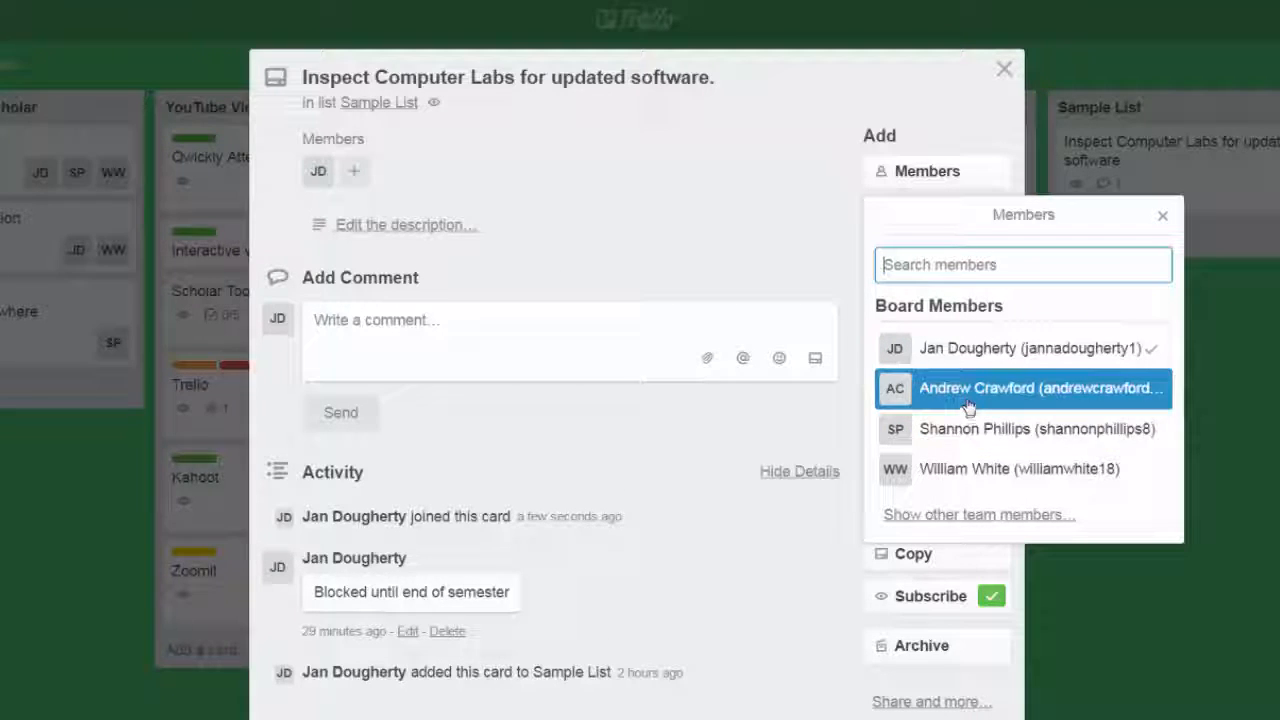
left_click(963, 440)
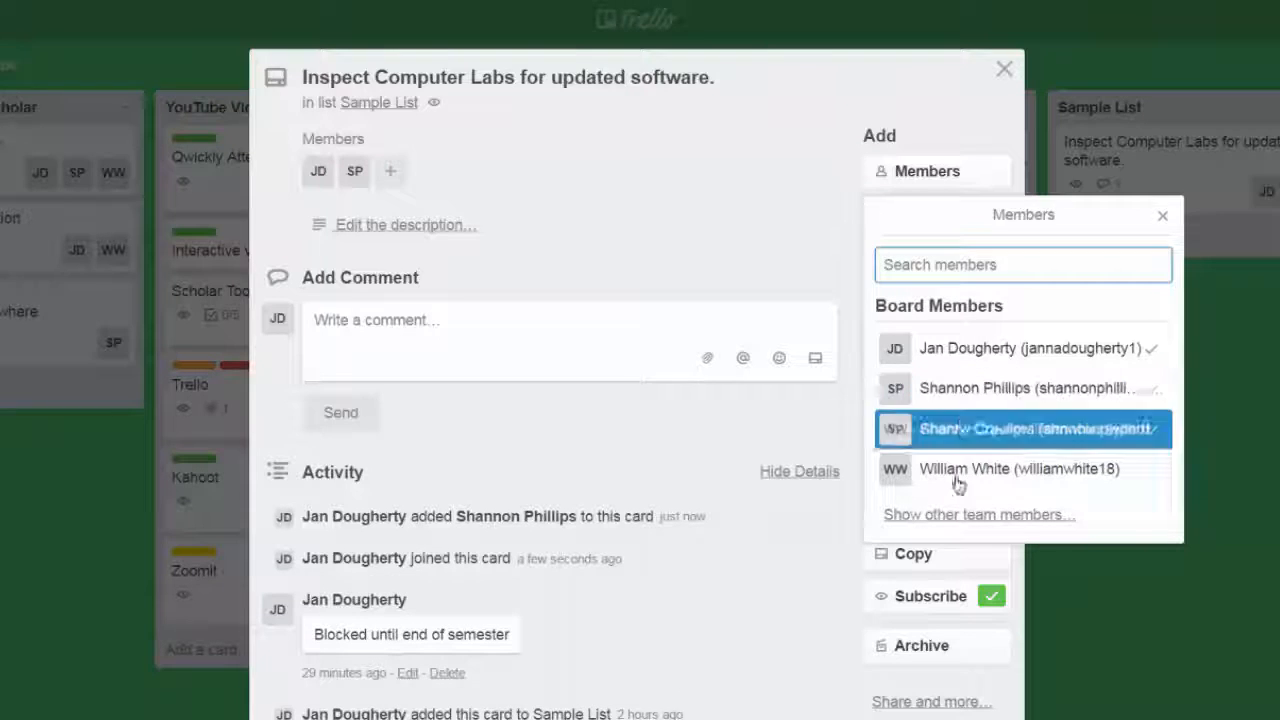
left_click(958, 472)
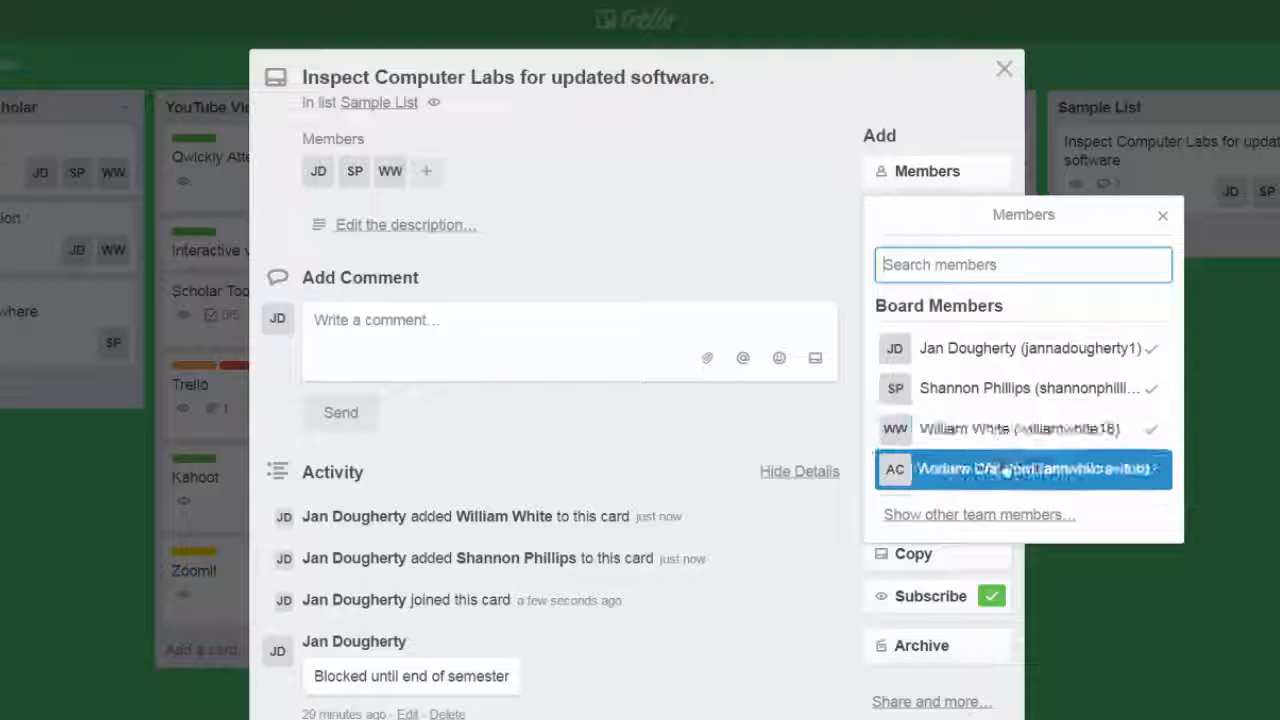
left_click(1007, 398)
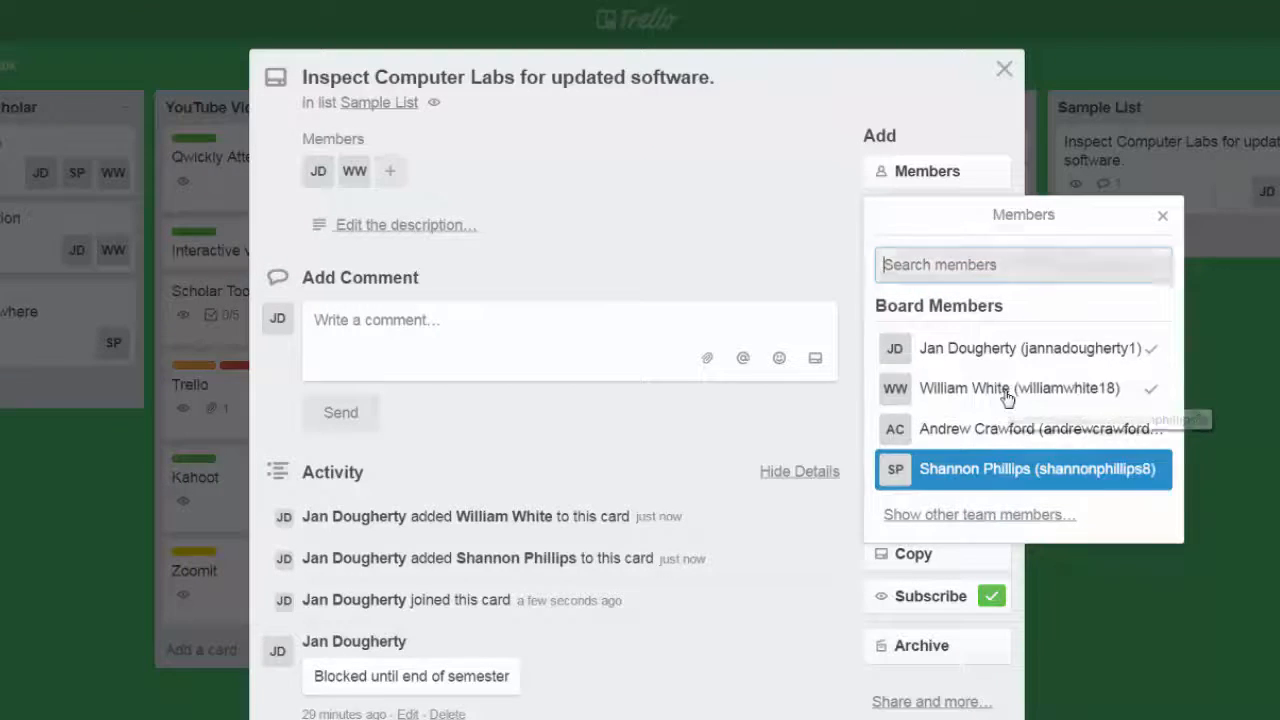
left_click(788, 448)
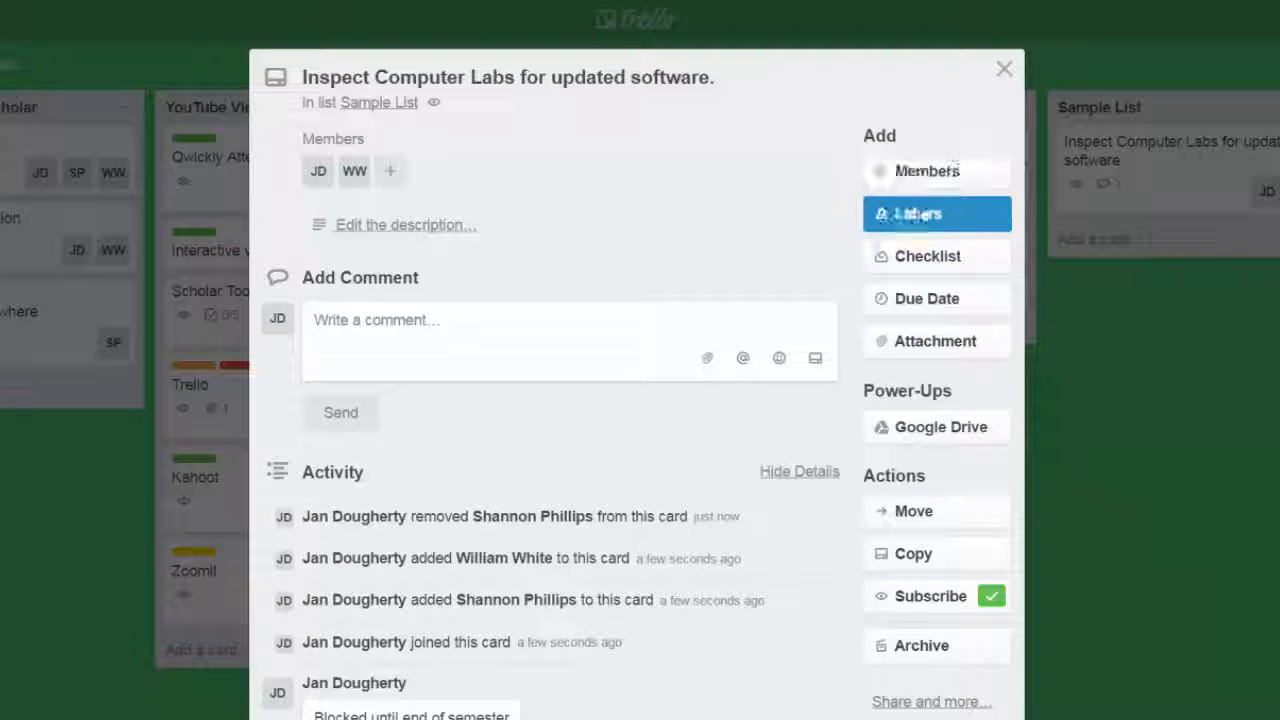
Name the unnamed purple label "Pending Approval" from the Inspect Computer Labs card's labels.
left_click(921, 218)
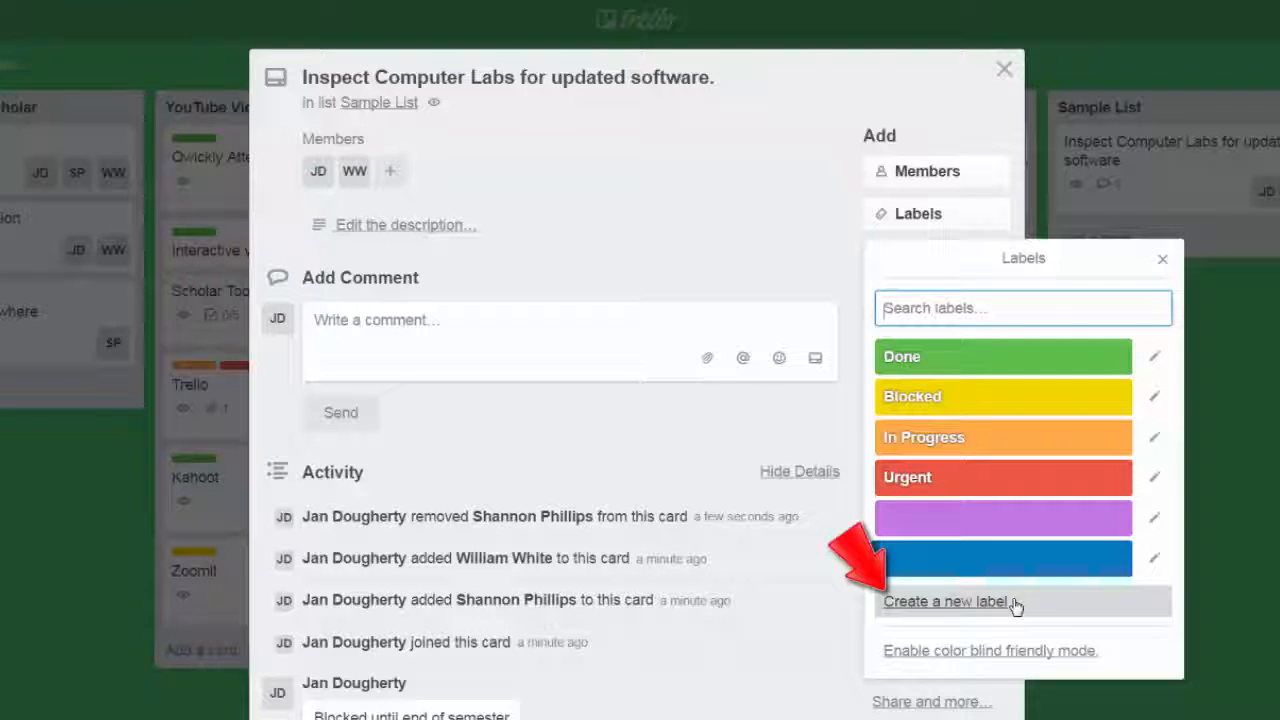
left_click(1155, 520)
type("Pe")
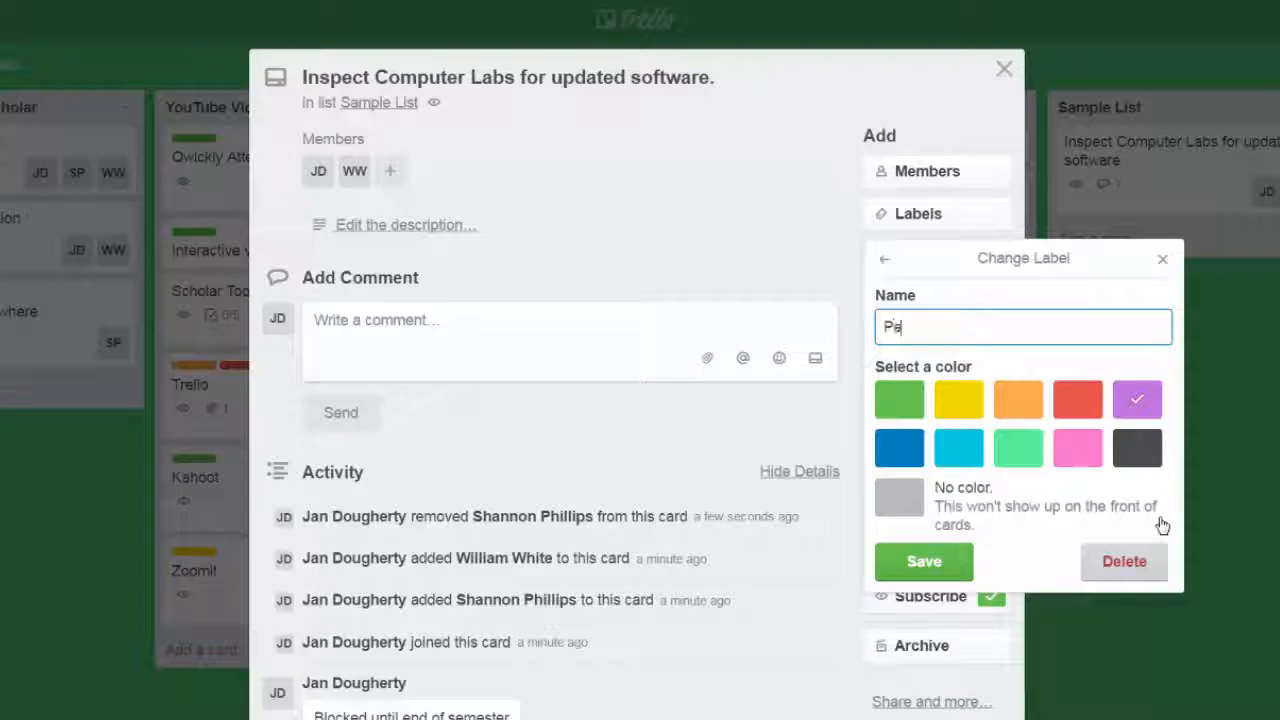
type("nding Approval")
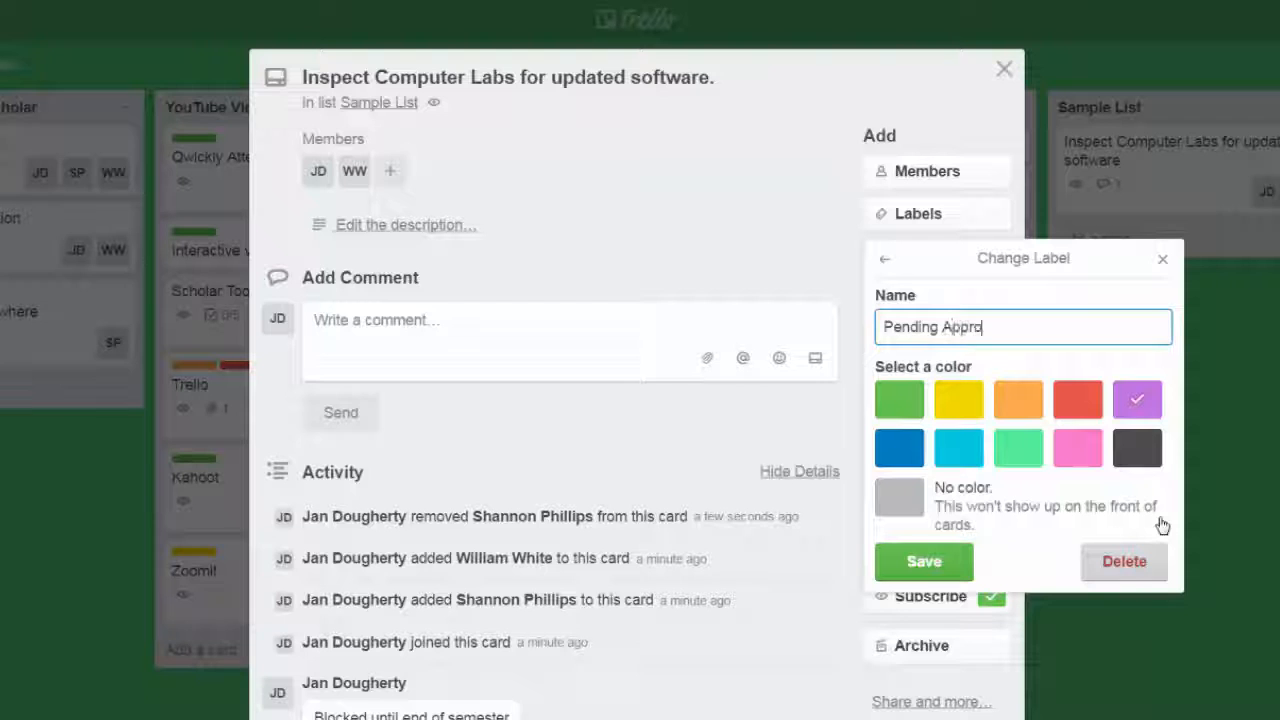
left_click(925, 562)
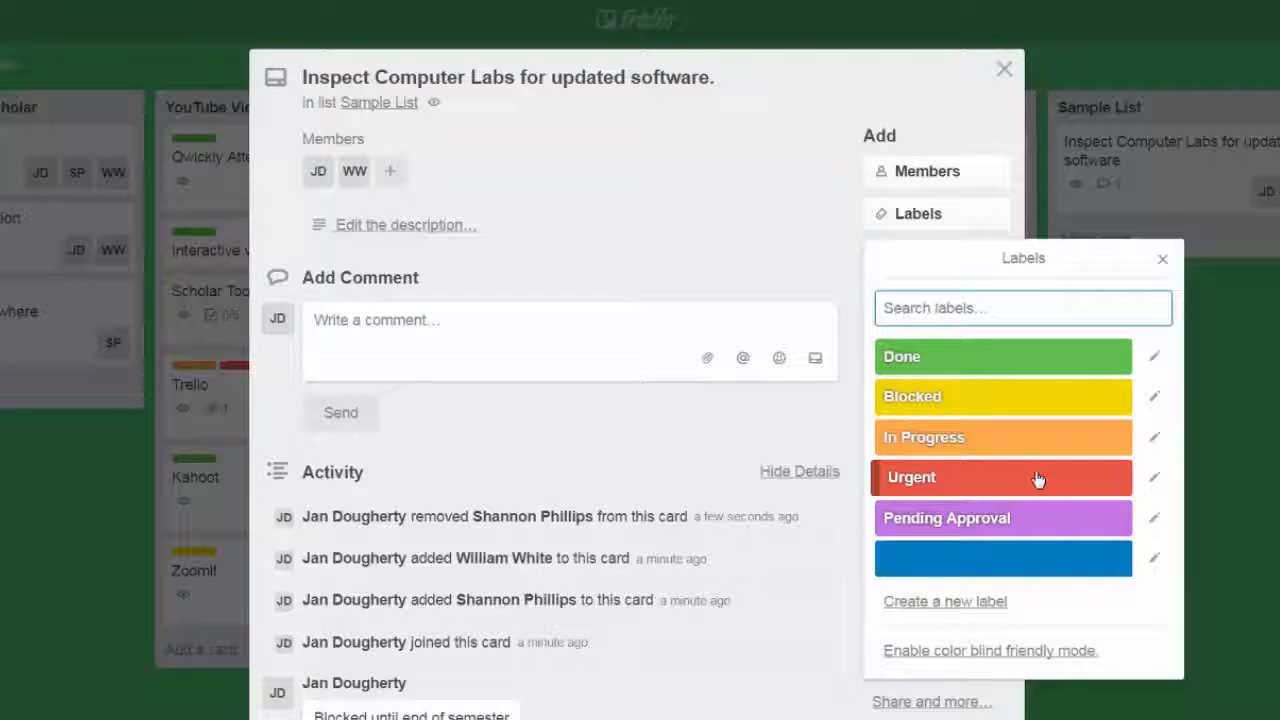
Apply the yellow Blocked label to the Inspect Computer Labs card and close the card.
left_click(1047, 398)
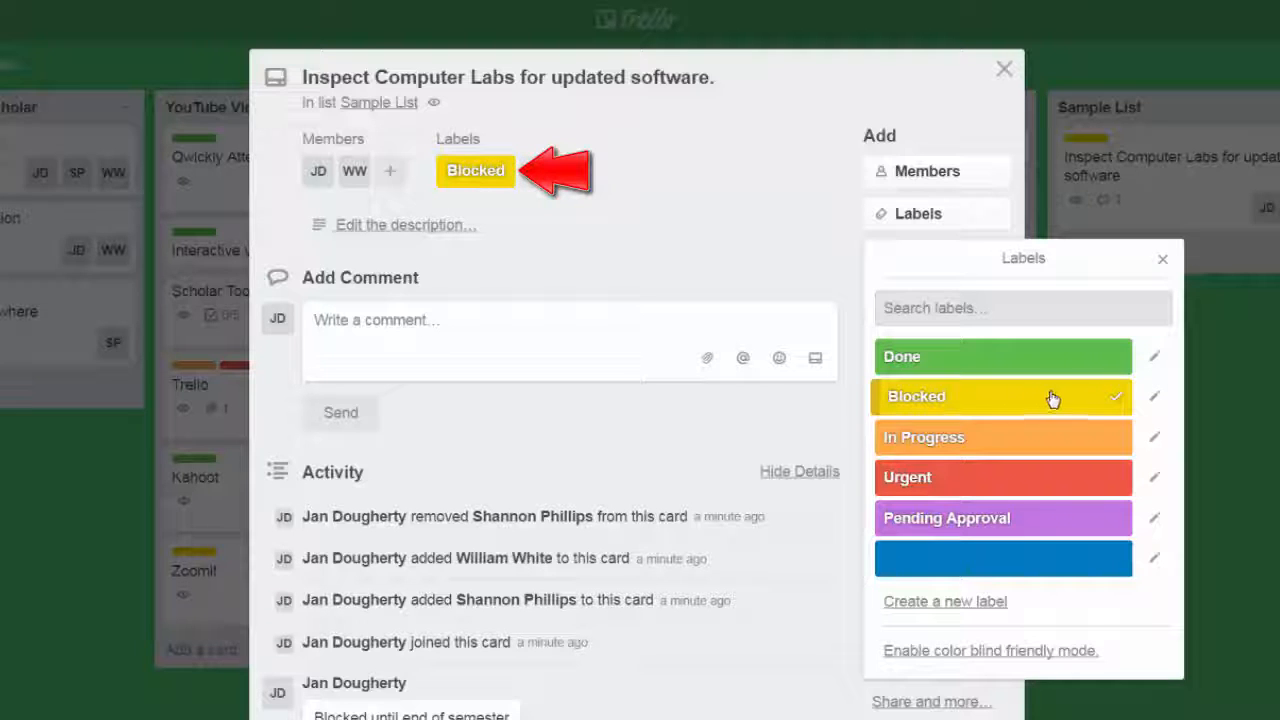
left_click(1162, 259)
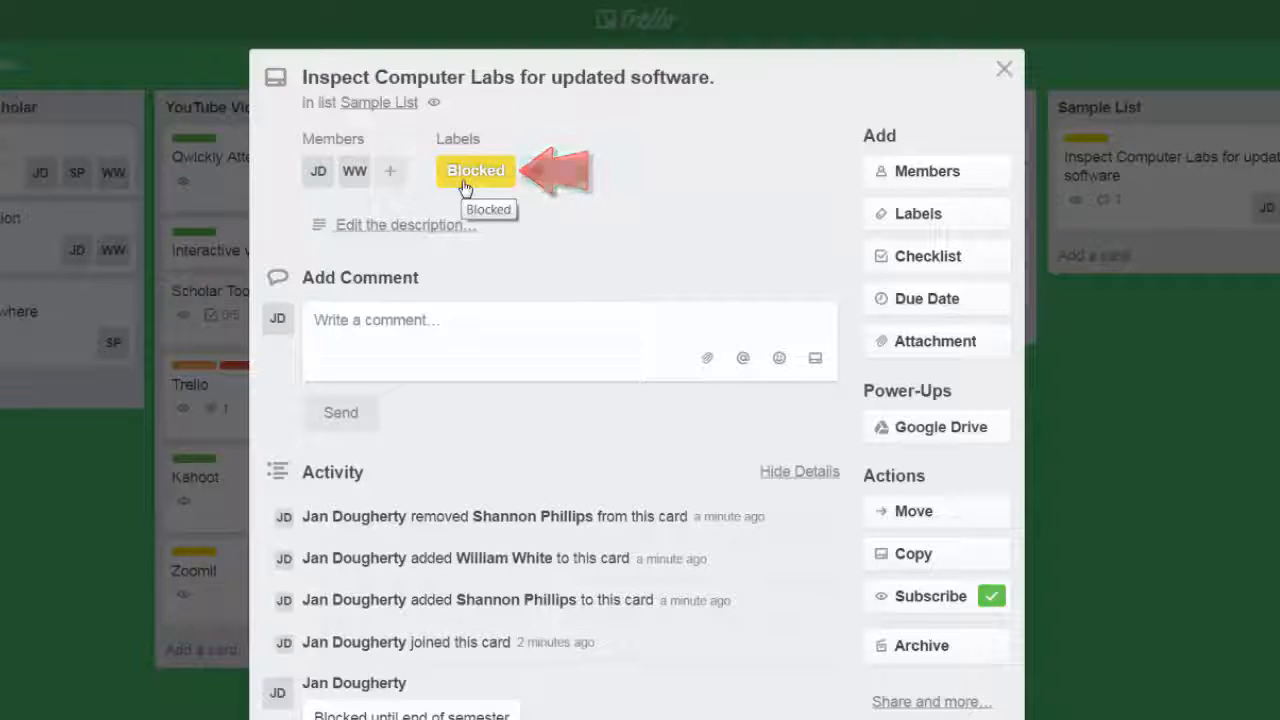
left_click(1005, 69)
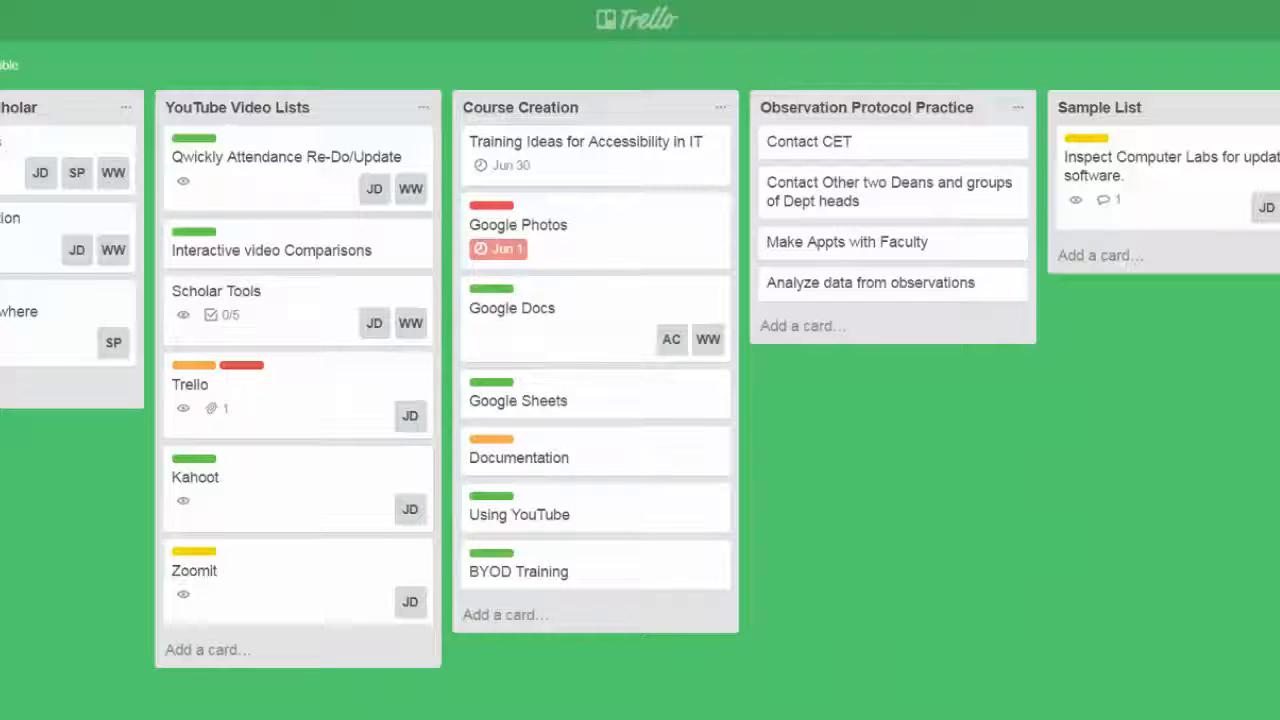
Add a checklist titled "Sub-tasks" to the Kahoot card in YouTube Video Lists.
left_click(308, 494)
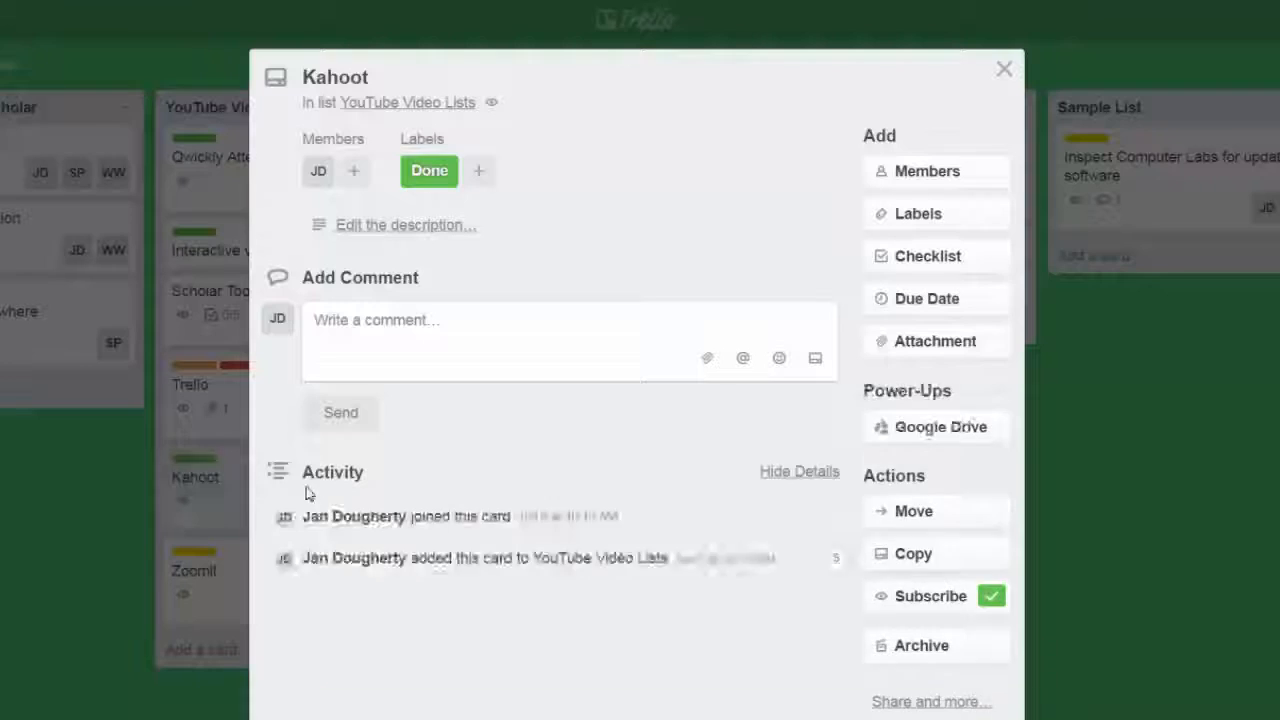
left_click(972, 260)
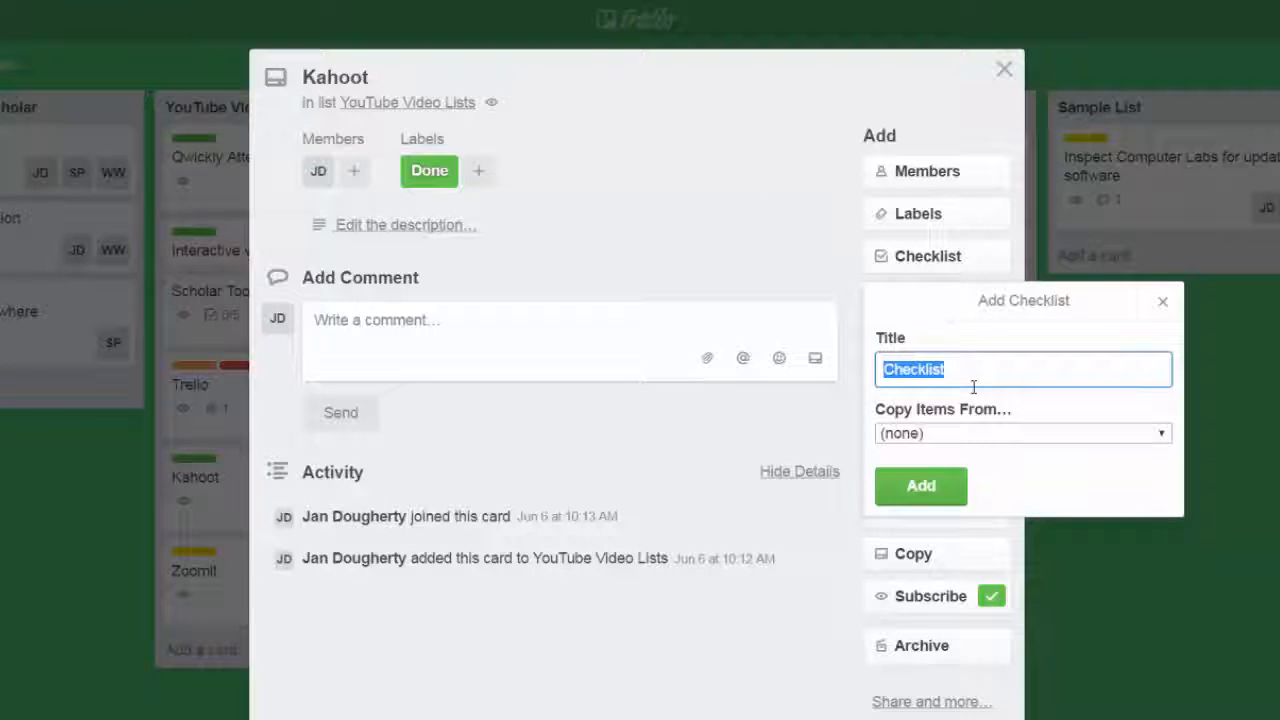
type("Sub")
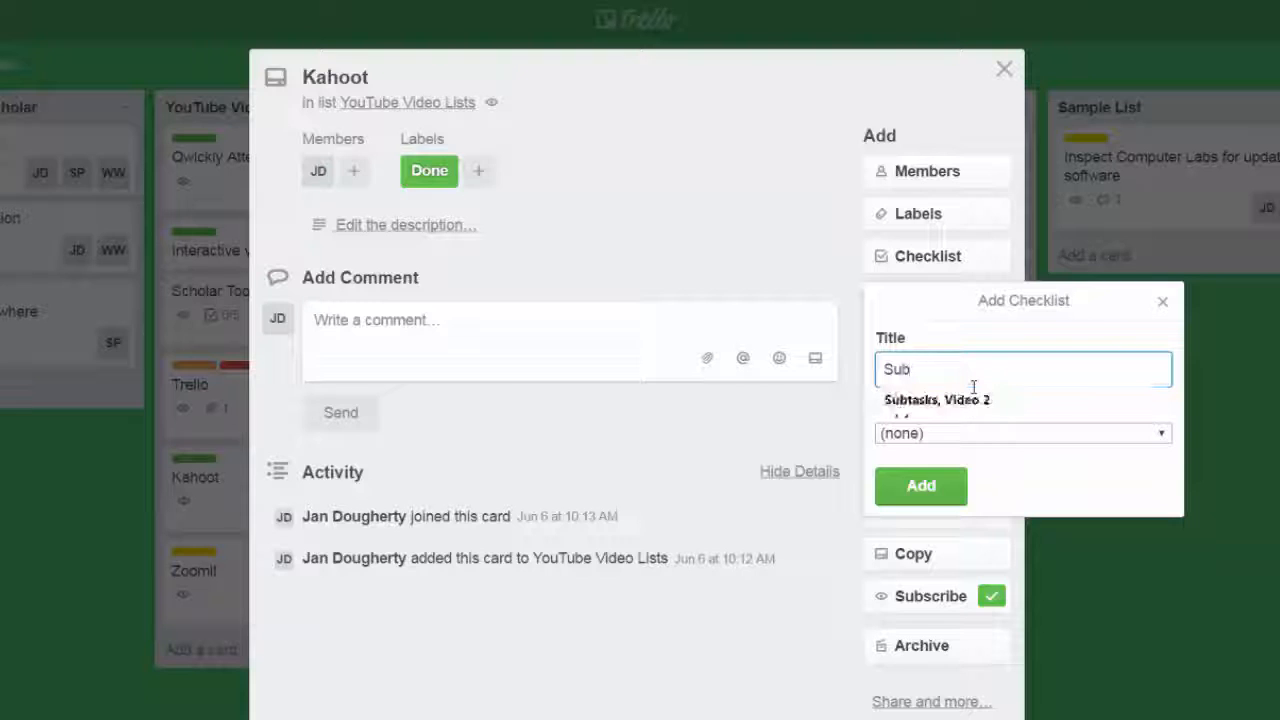
type("-tasks")
left_click(920, 486)
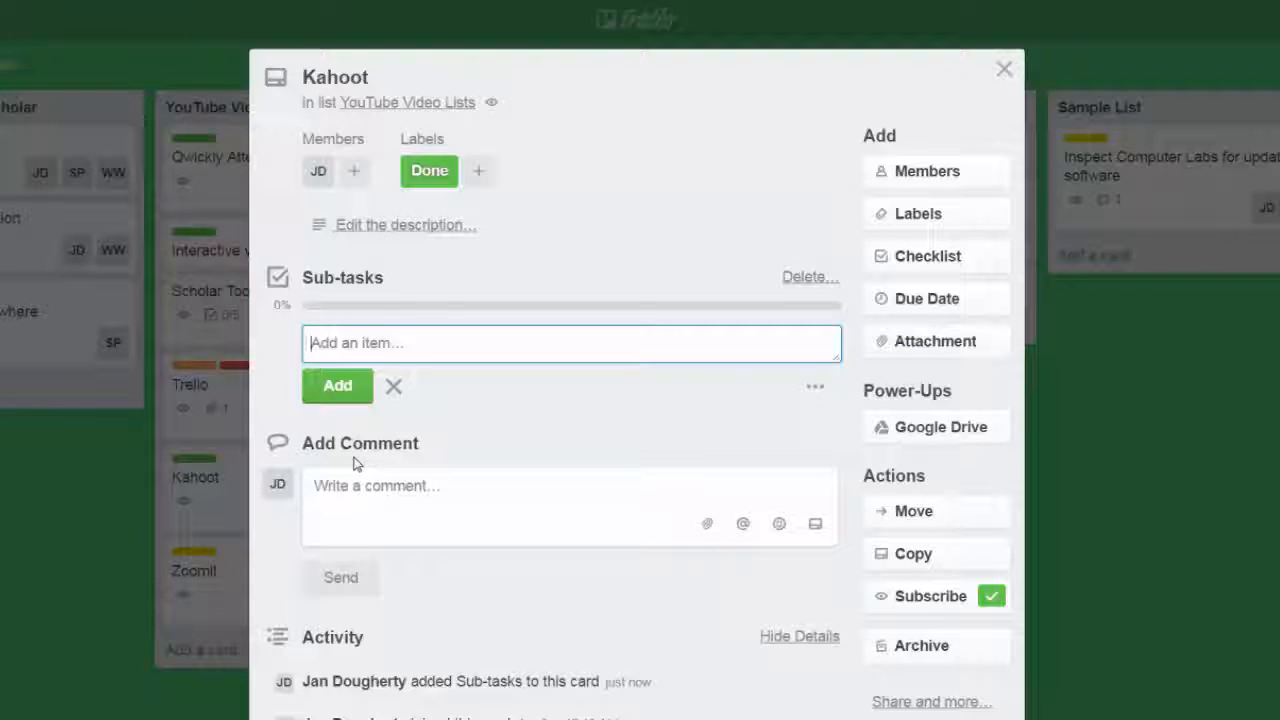
Add the items Script, Shooting, Editing, Captions and Publishing to the Kahoot card's Sub-tasks checklist.
type("Script")
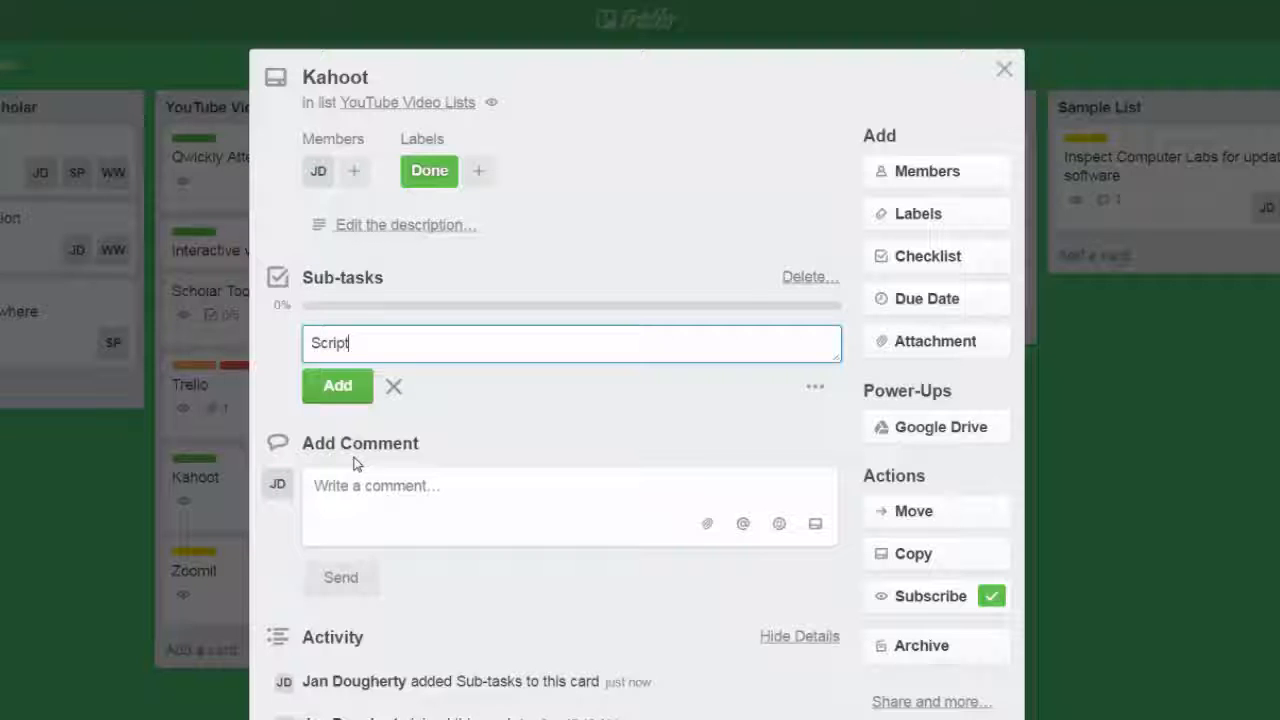
key("Return")
type("Shooting")
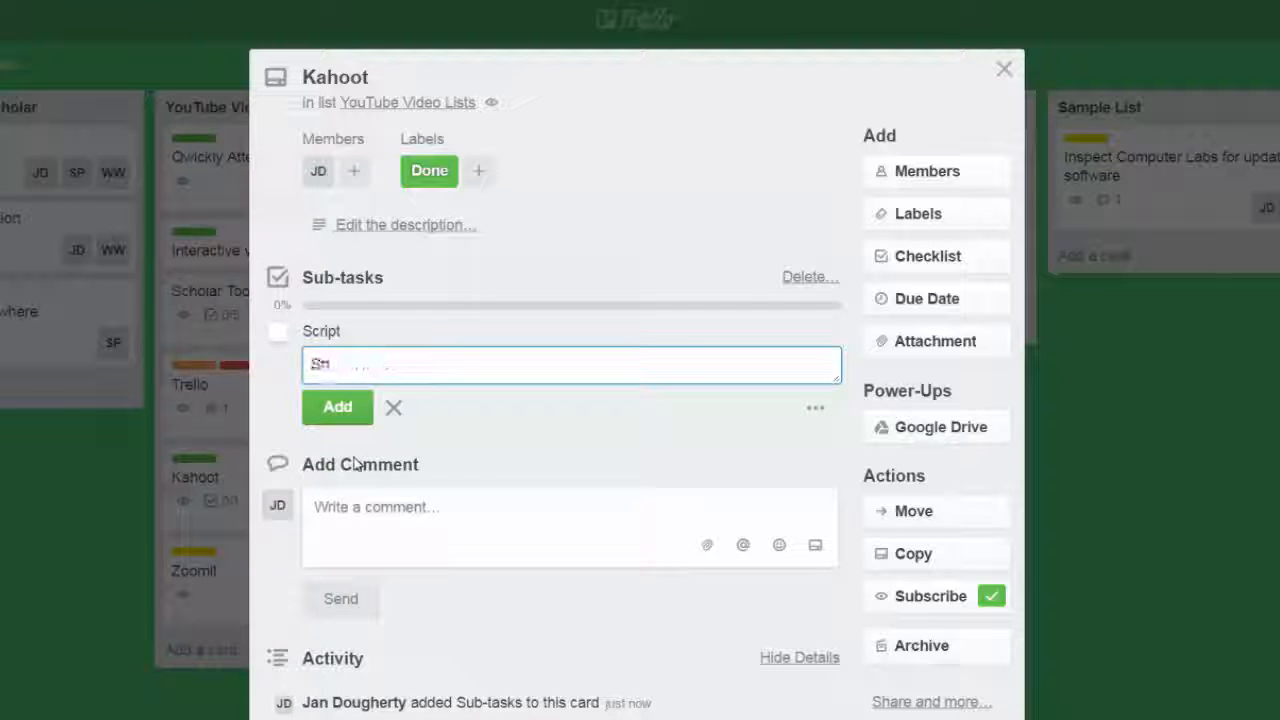
key("Return")
type("Editing")
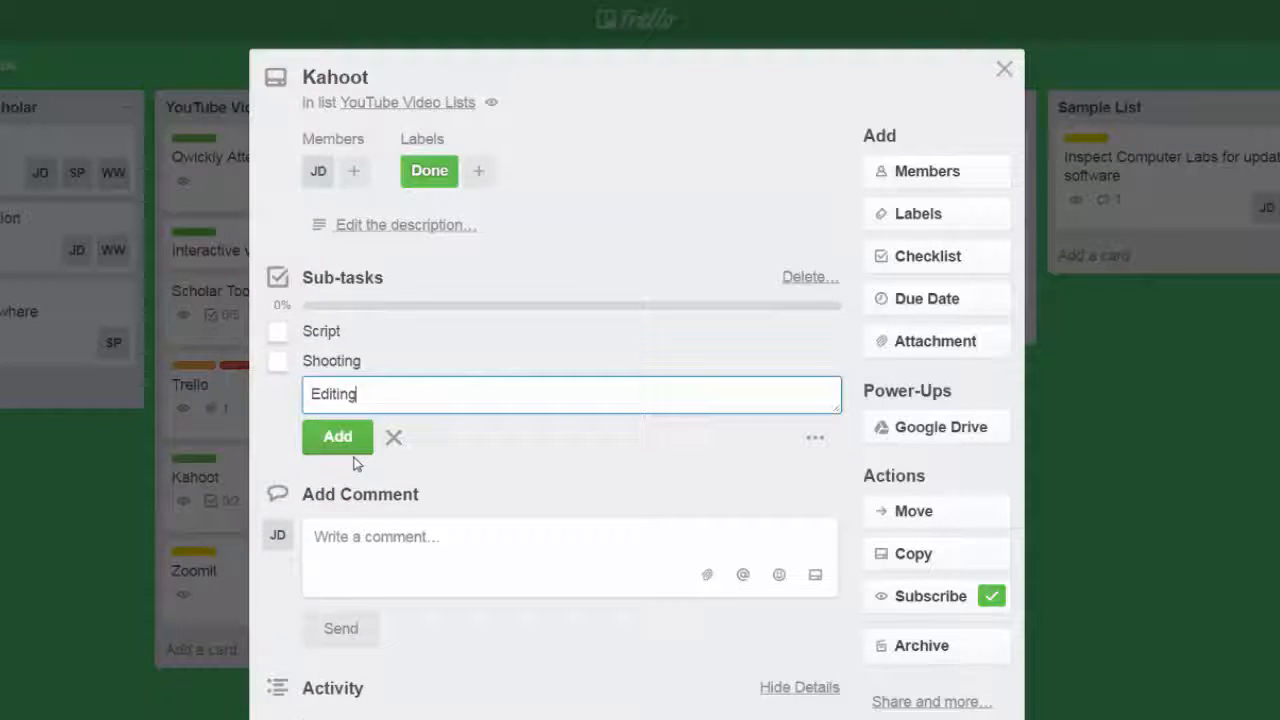
key("Return")
type("Caption")
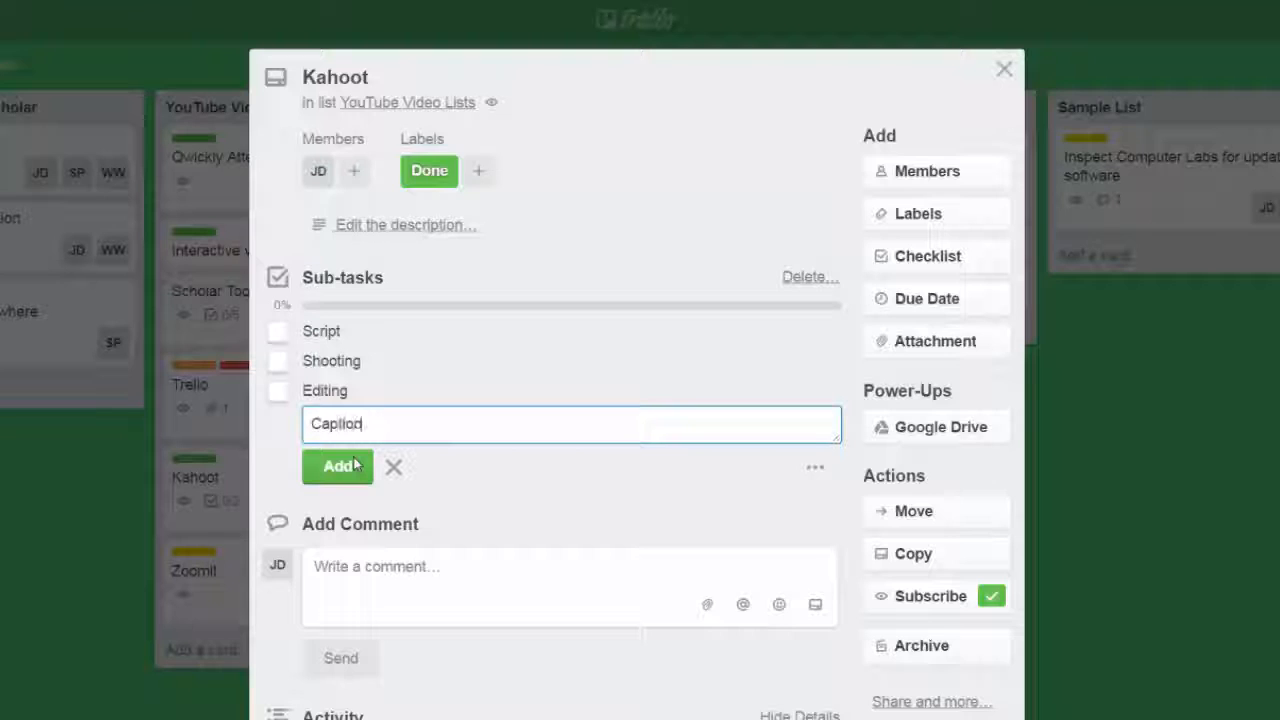
type("s")
key("Return")
type("Publishing")
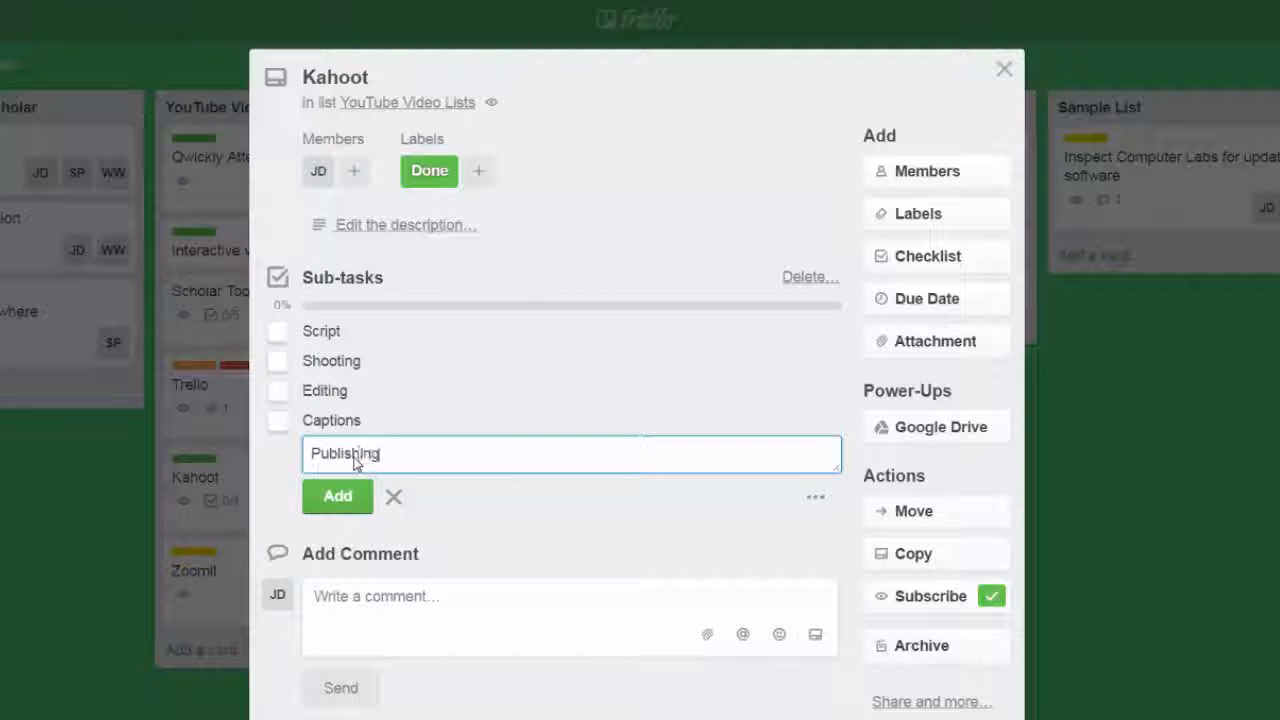
key("Return")
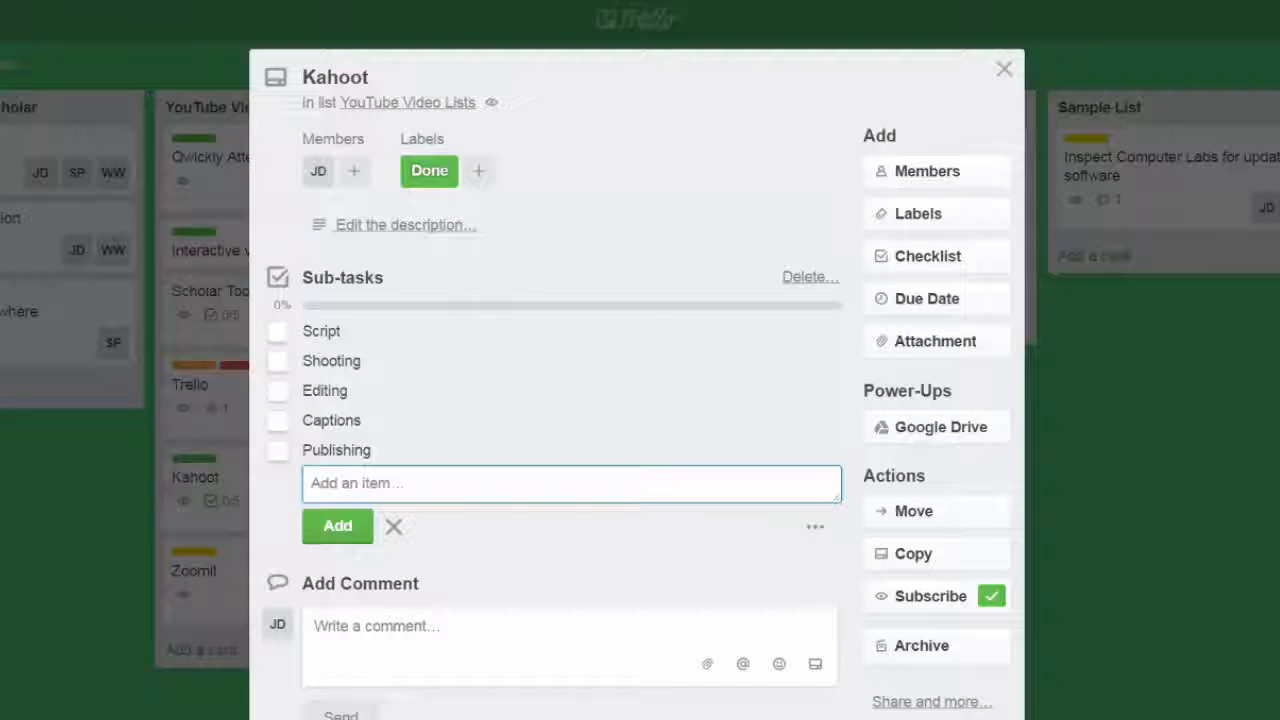
Mark the Script and Shooting sub-tasks as completed and close the Kahoot card.
left_click(277, 332)
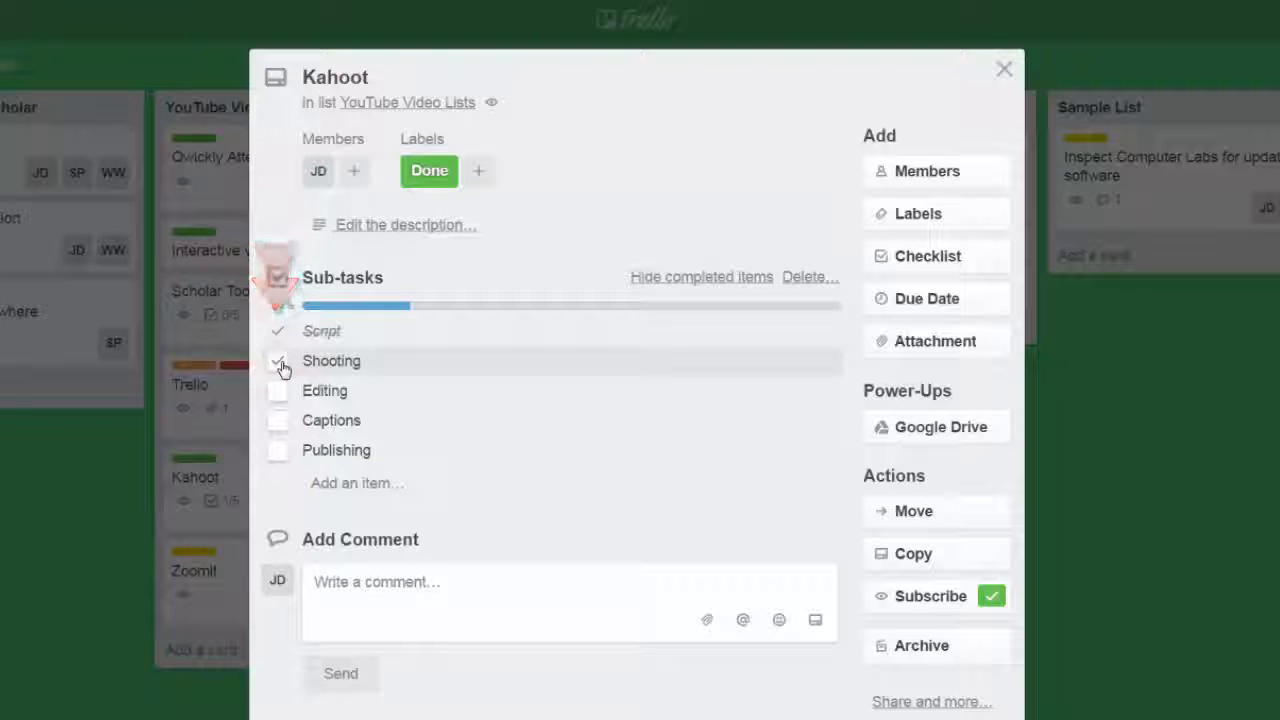
left_click(281, 364)
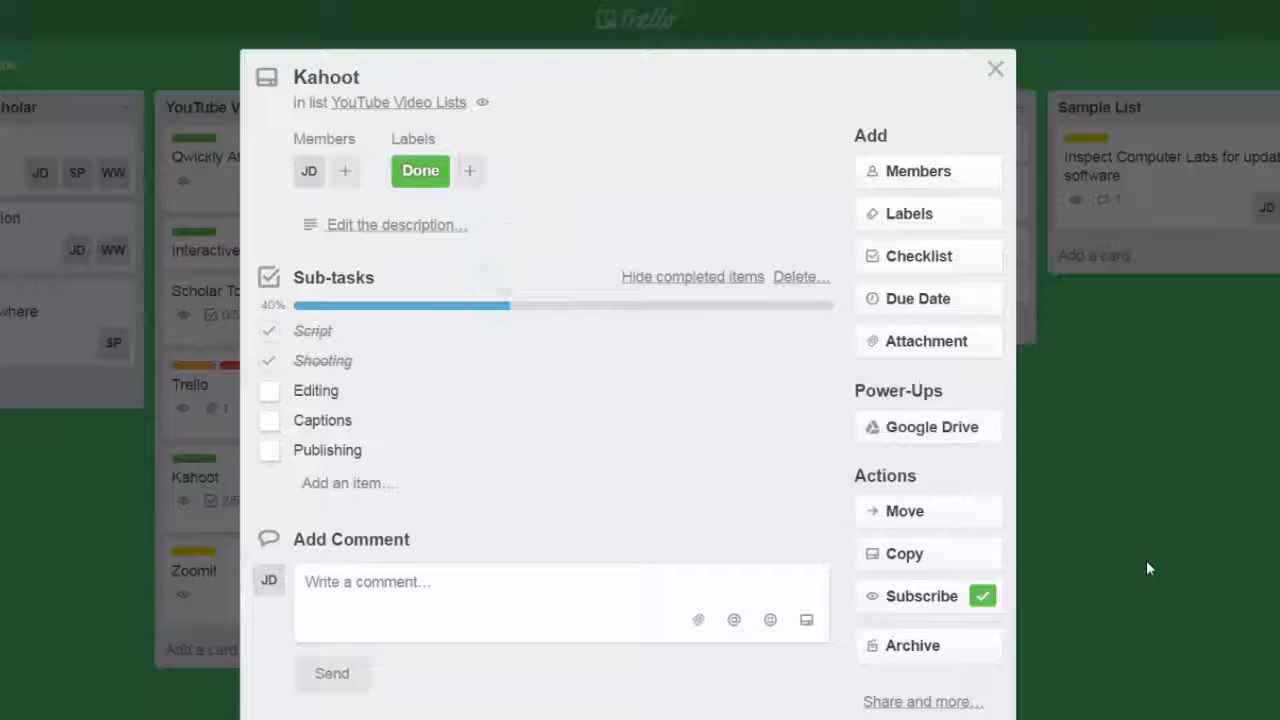
left_click(995, 69)
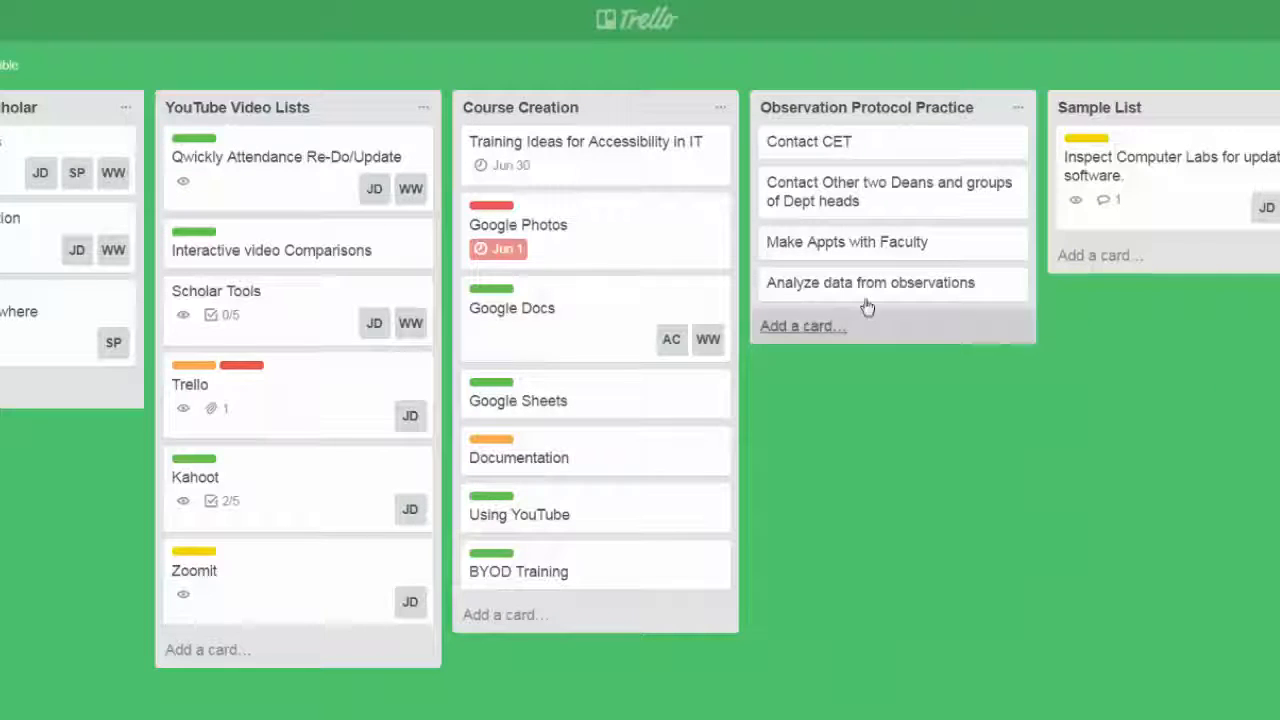
Attach the PowerPointPollingPC PDF from the computer's Documents library to the Documentation card in Course Creation, and close the card.
left_click(635, 459)
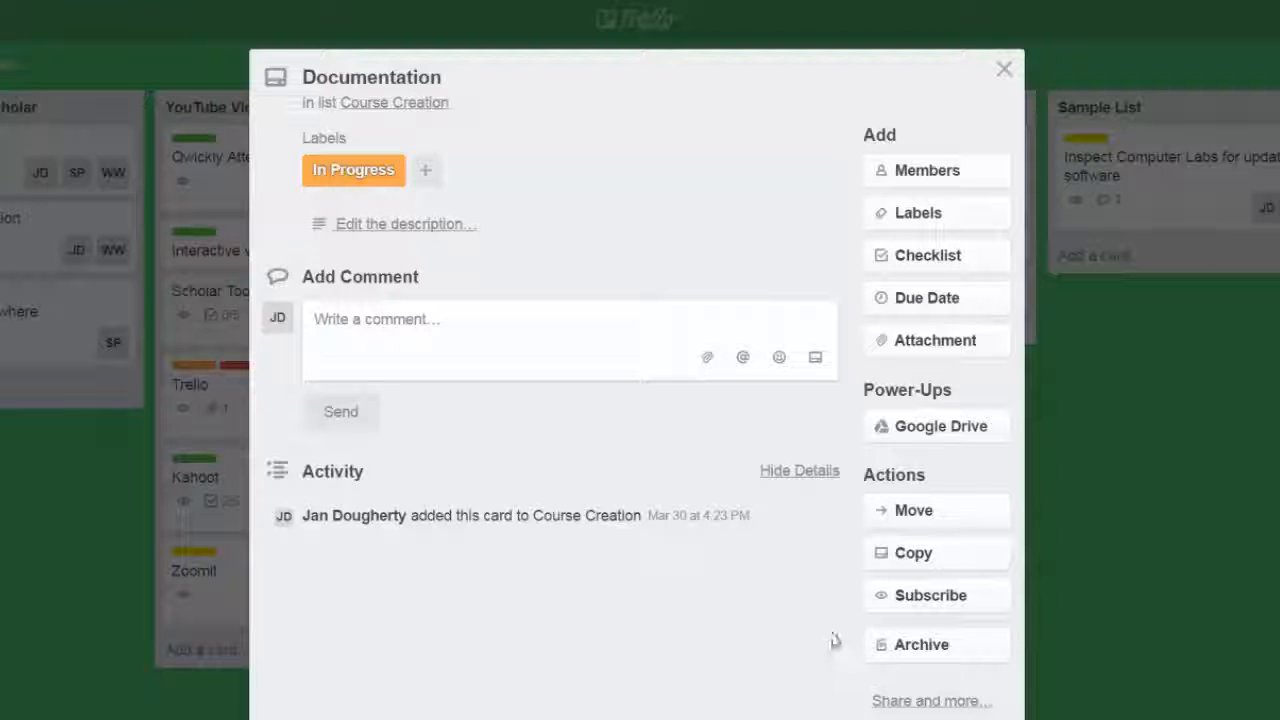
left_click(973, 342)
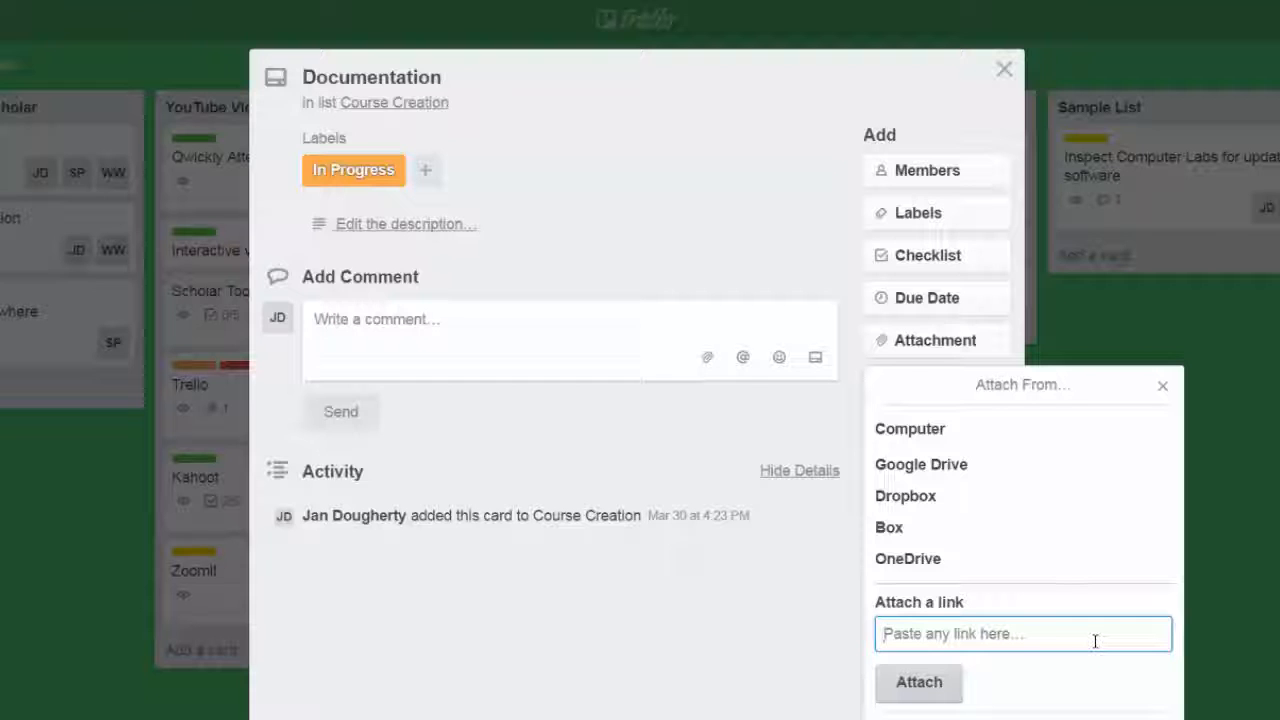
left_click(969, 441)
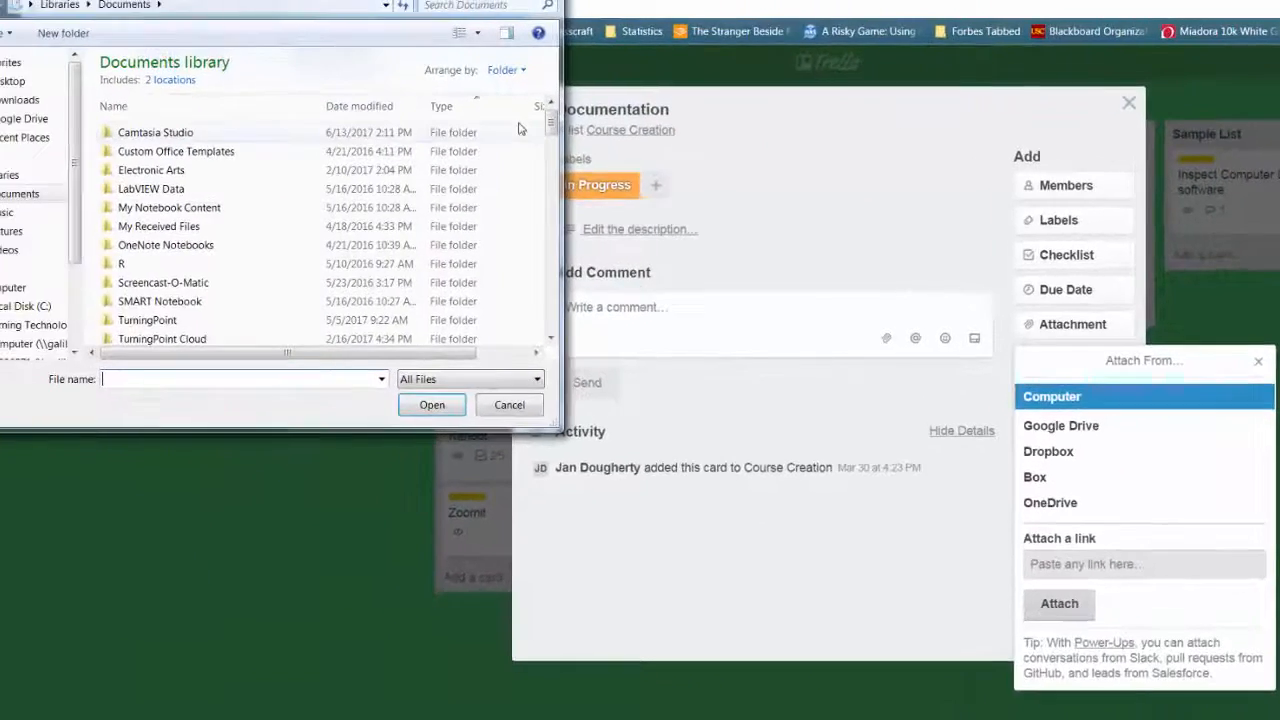
left_click_drag(591, 130, 591, 161)
left_click(218, 232)
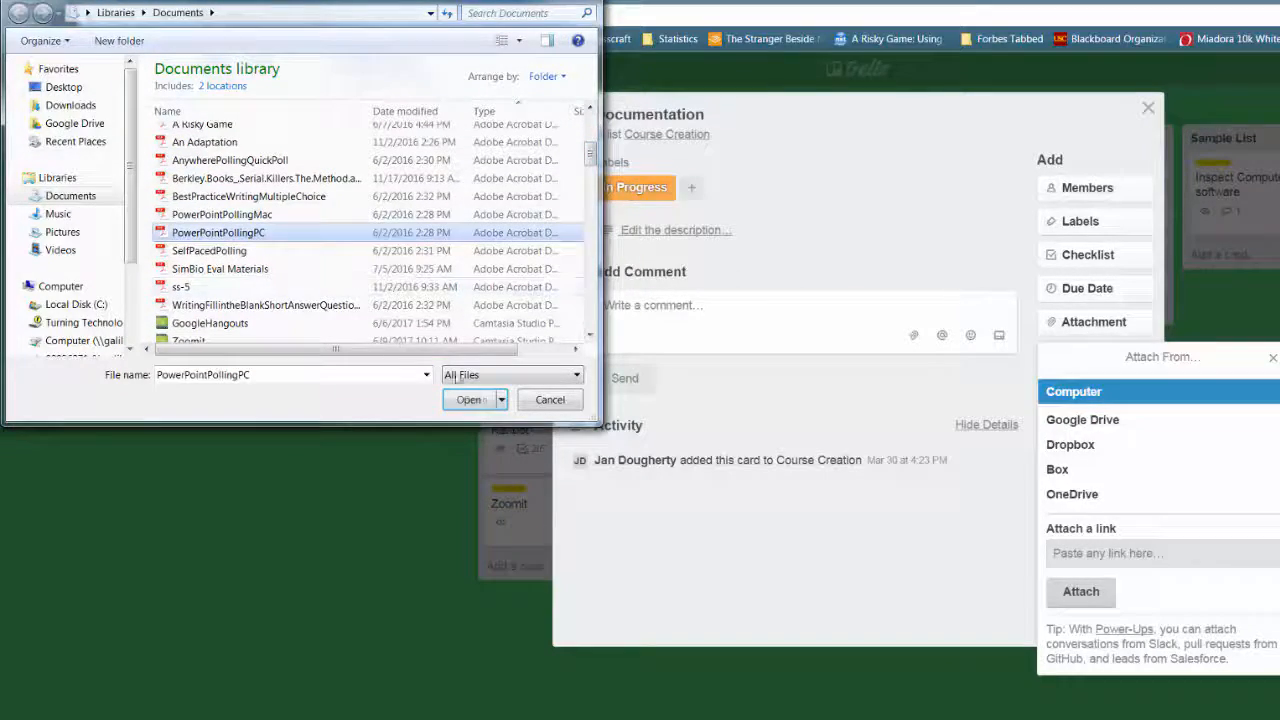
left_click(469, 399)
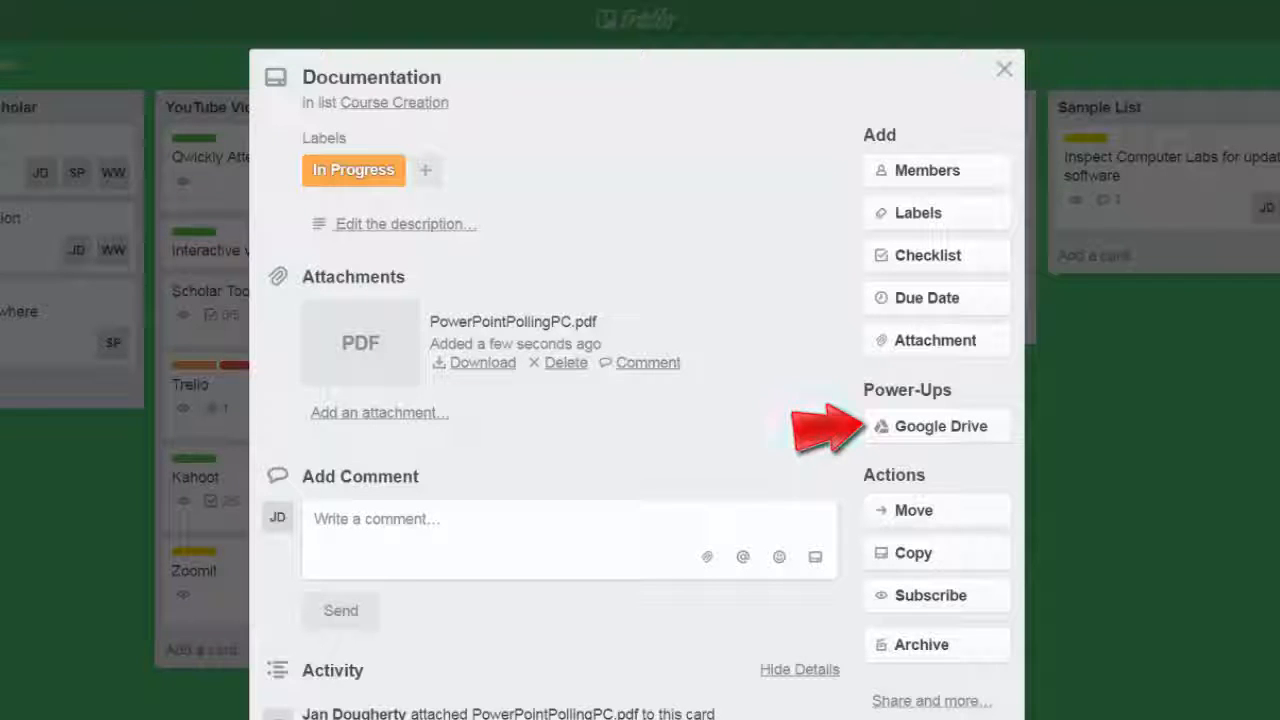
left_click(1004, 68)
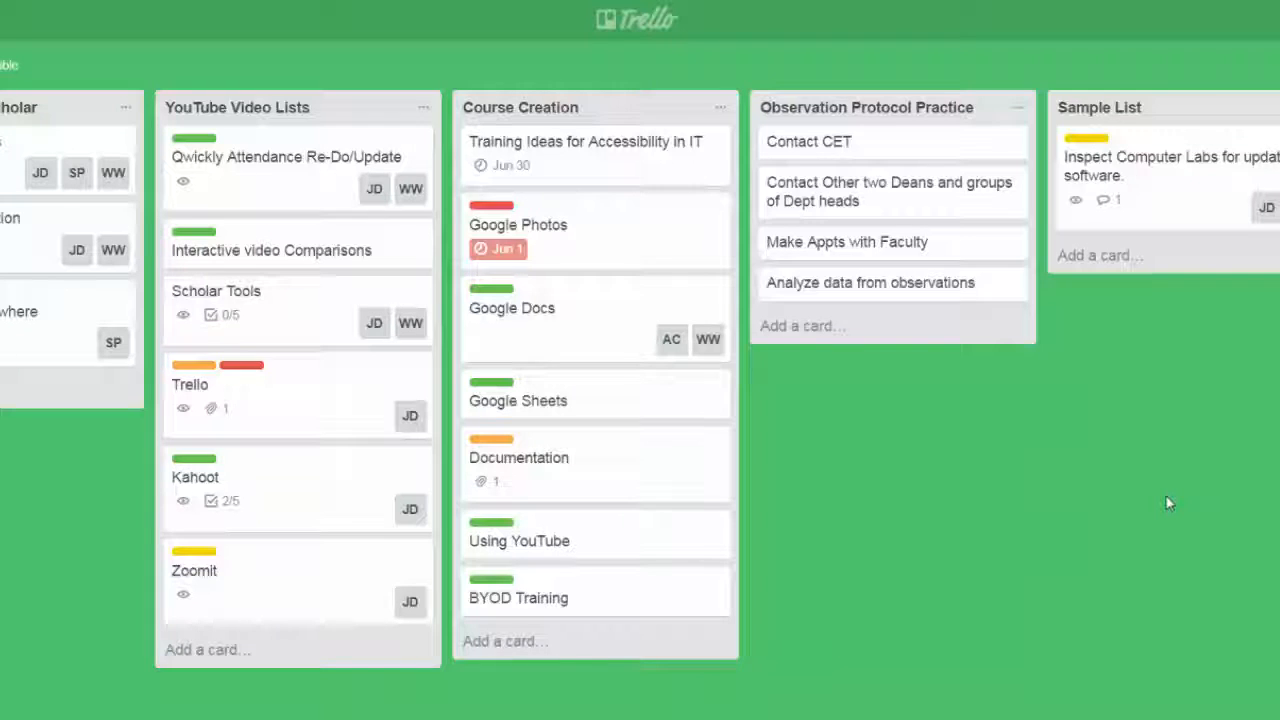
Set the due date of the Trello card in YouTube Video Lists to 6/15/2017 at 12:00 PM and close the card.
left_click(340, 403)
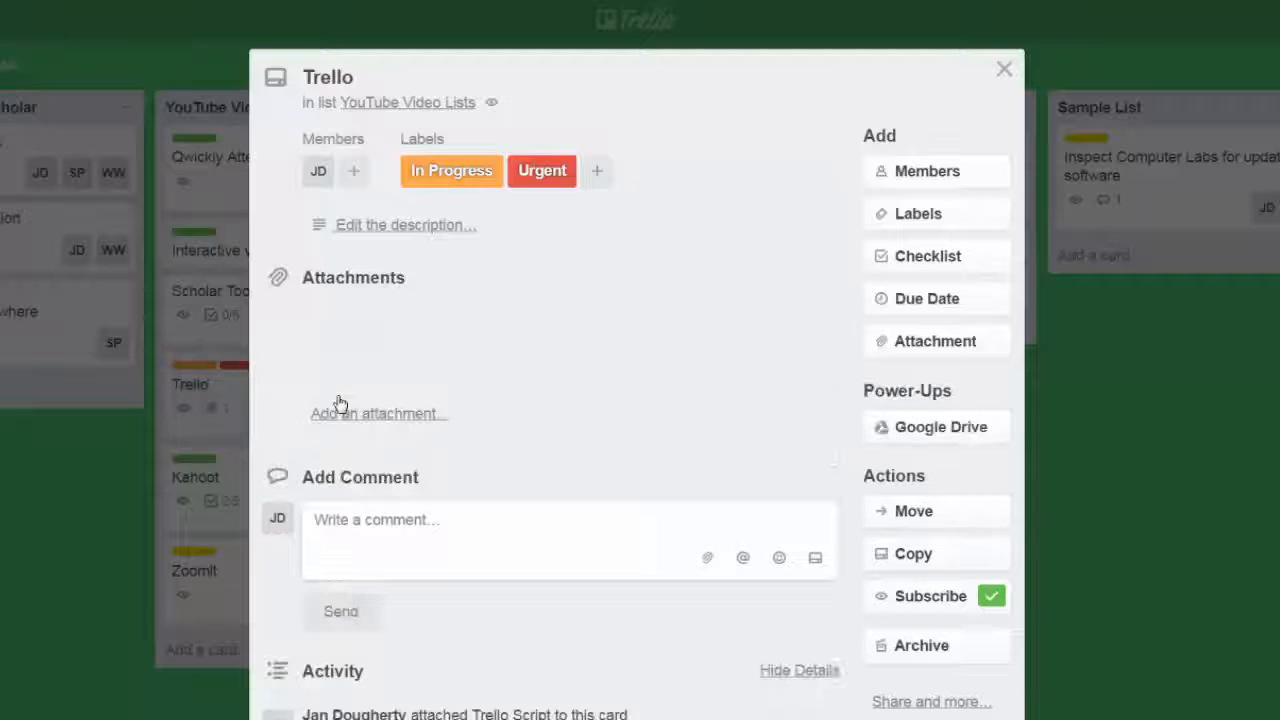
left_click(963, 310)
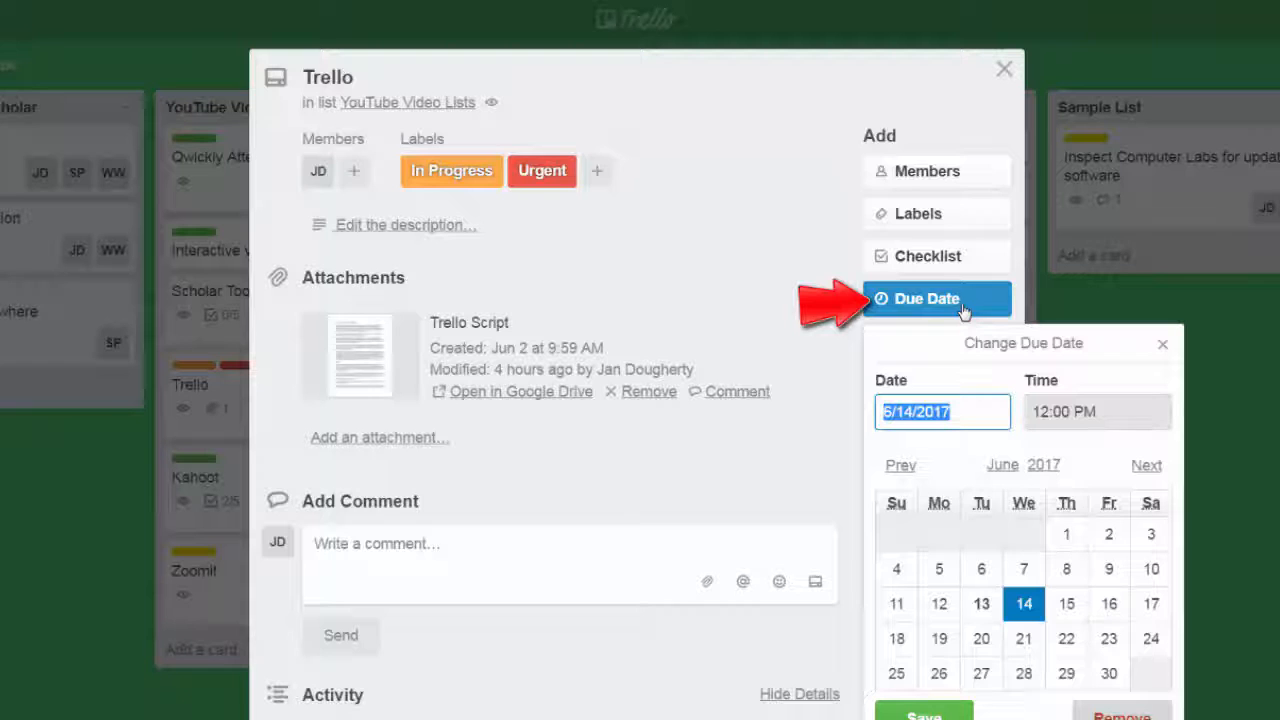
left_click(1065, 606)
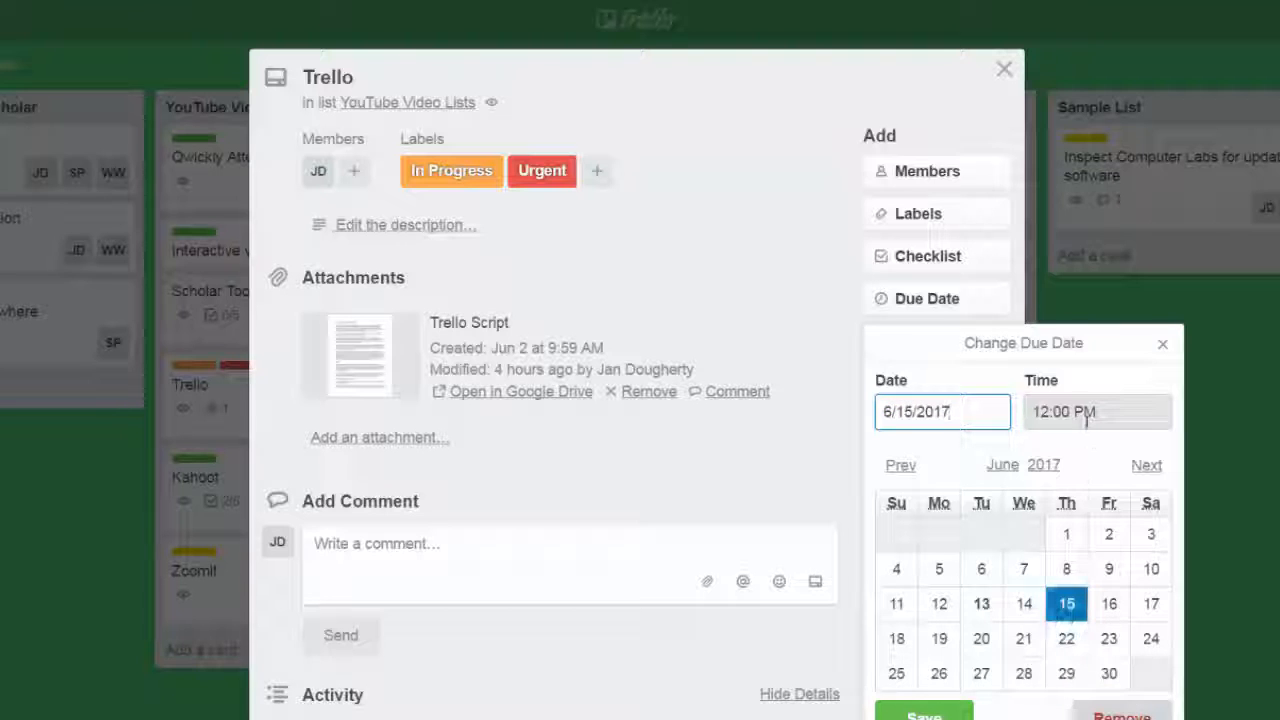
left_click(924, 715)
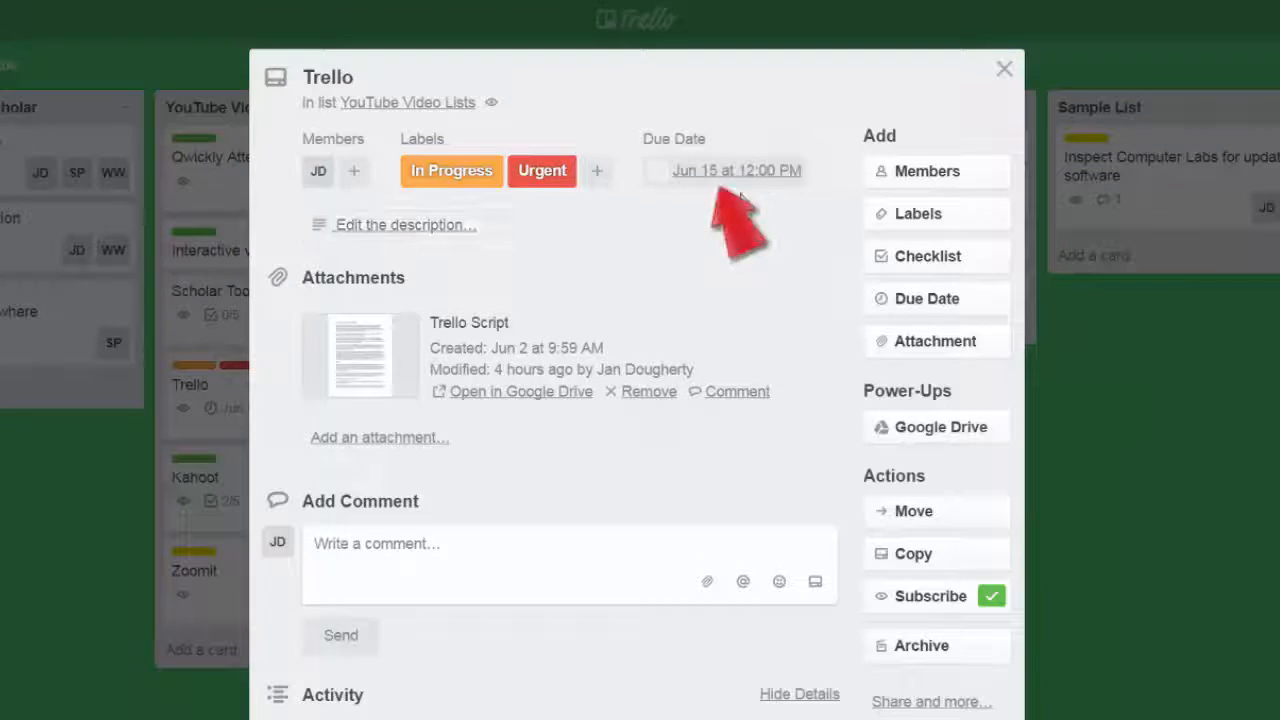
left_click(1004, 70)
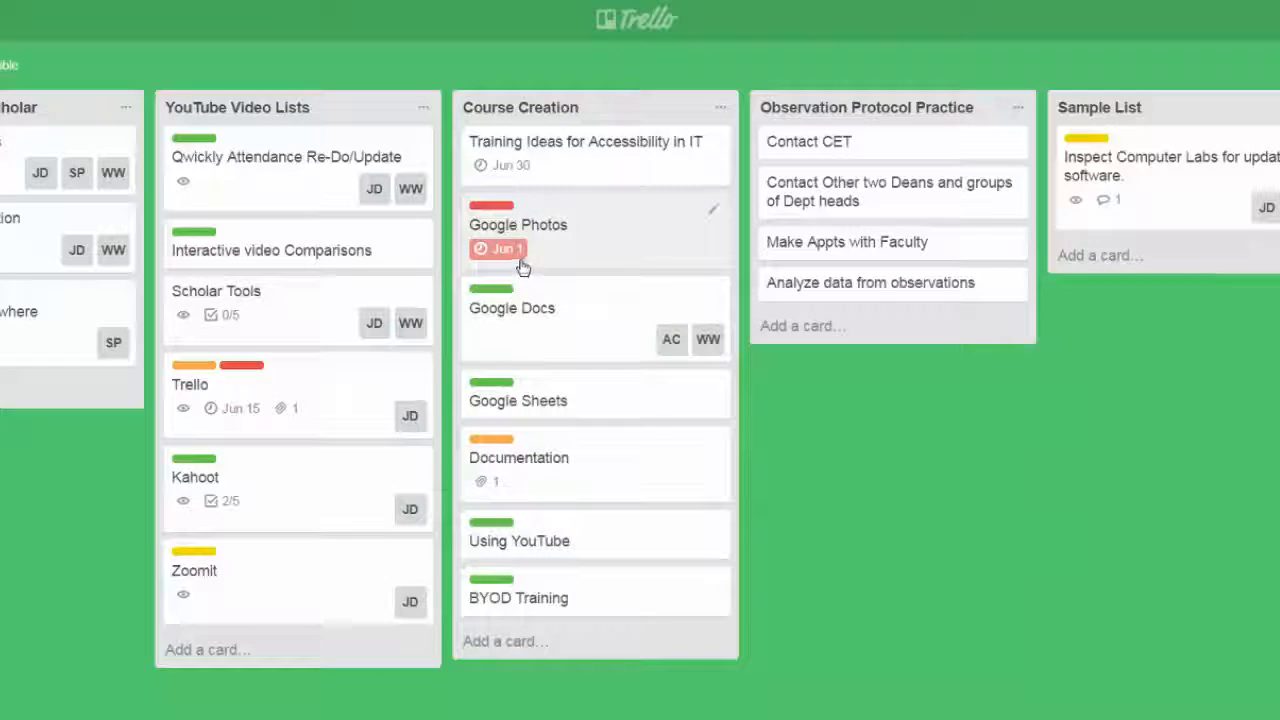
mouse_move(522, 263)
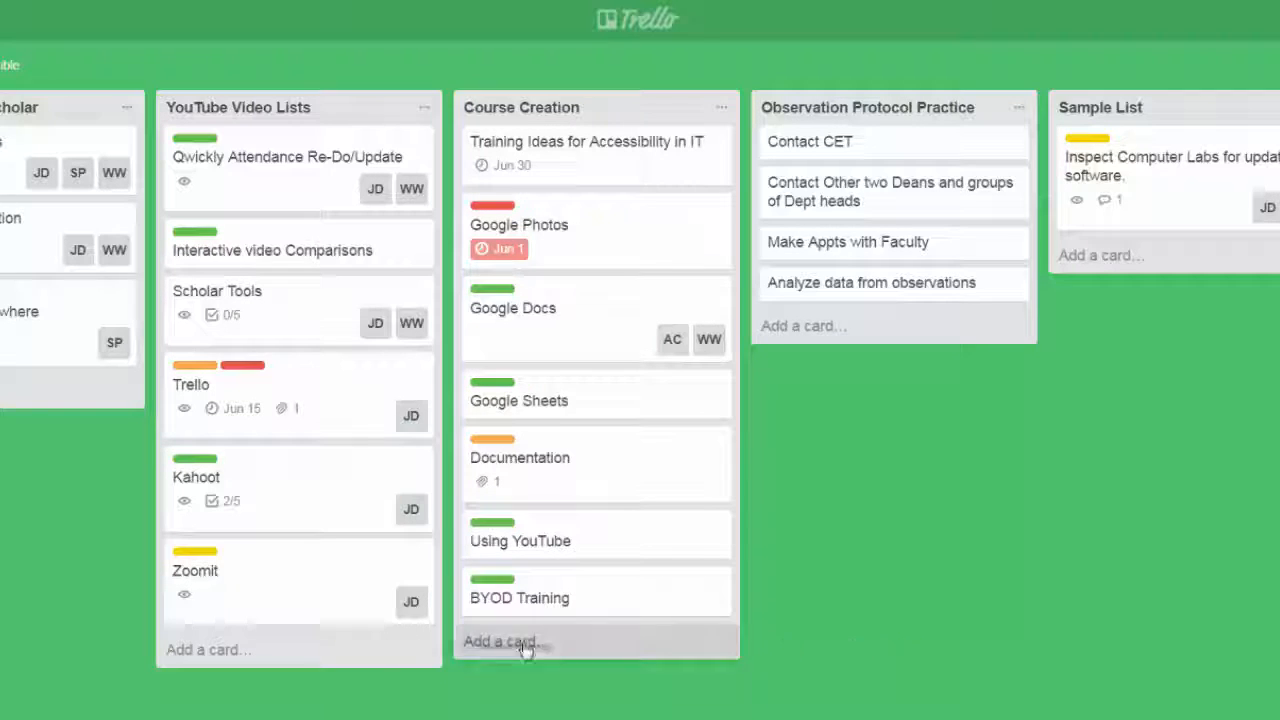
Examine the move and copy options of the Using YouTube card in Course Creation, and close the card without applying them.
left_click(641, 534)
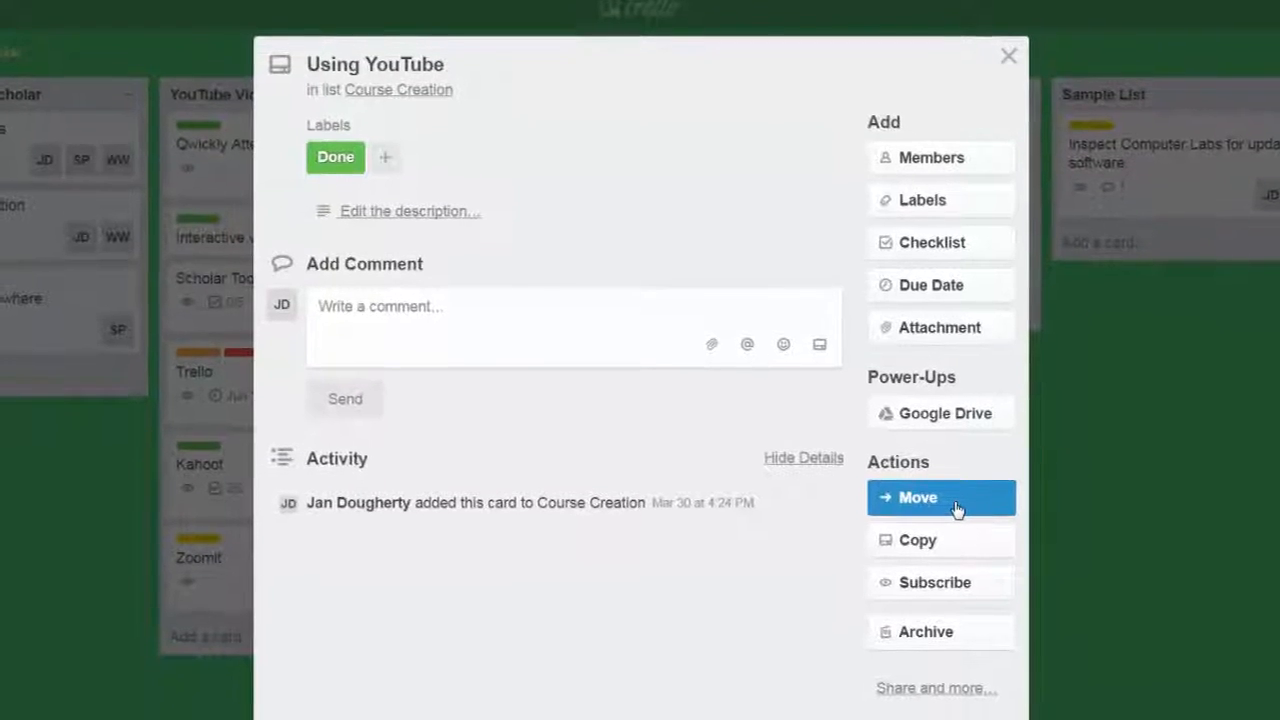
left_click(945, 515)
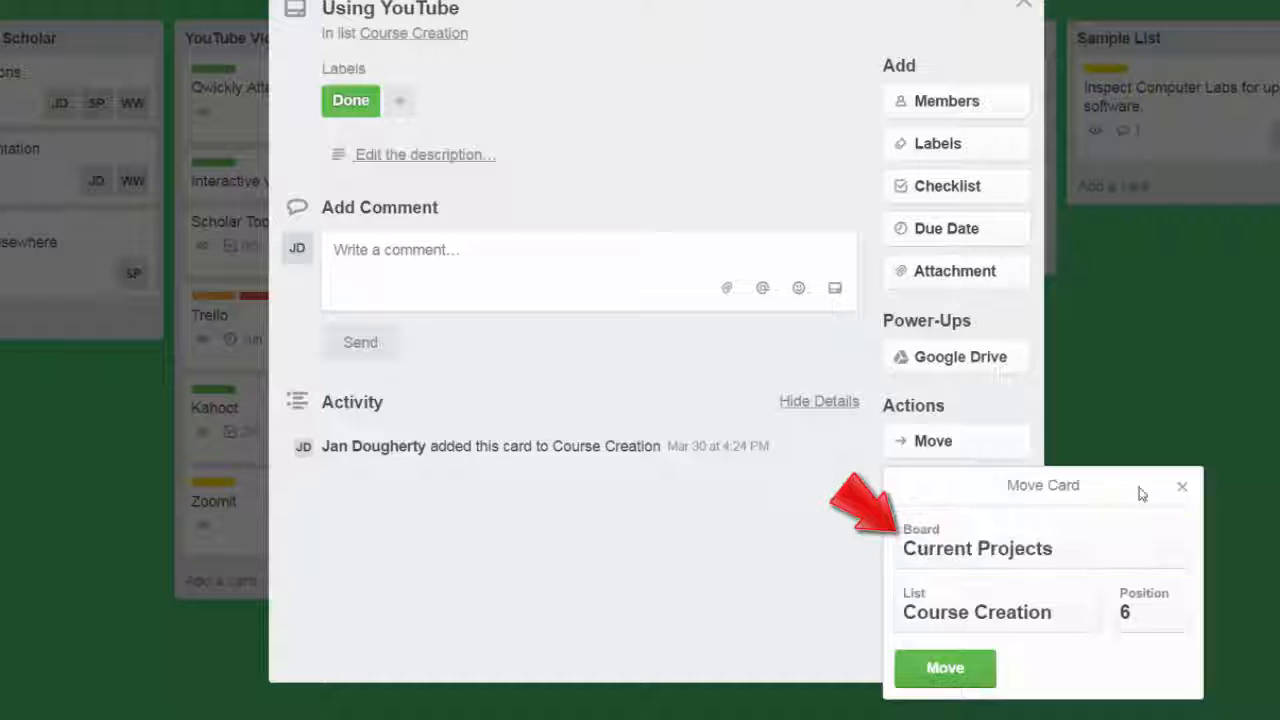
left_click(1182, 487)
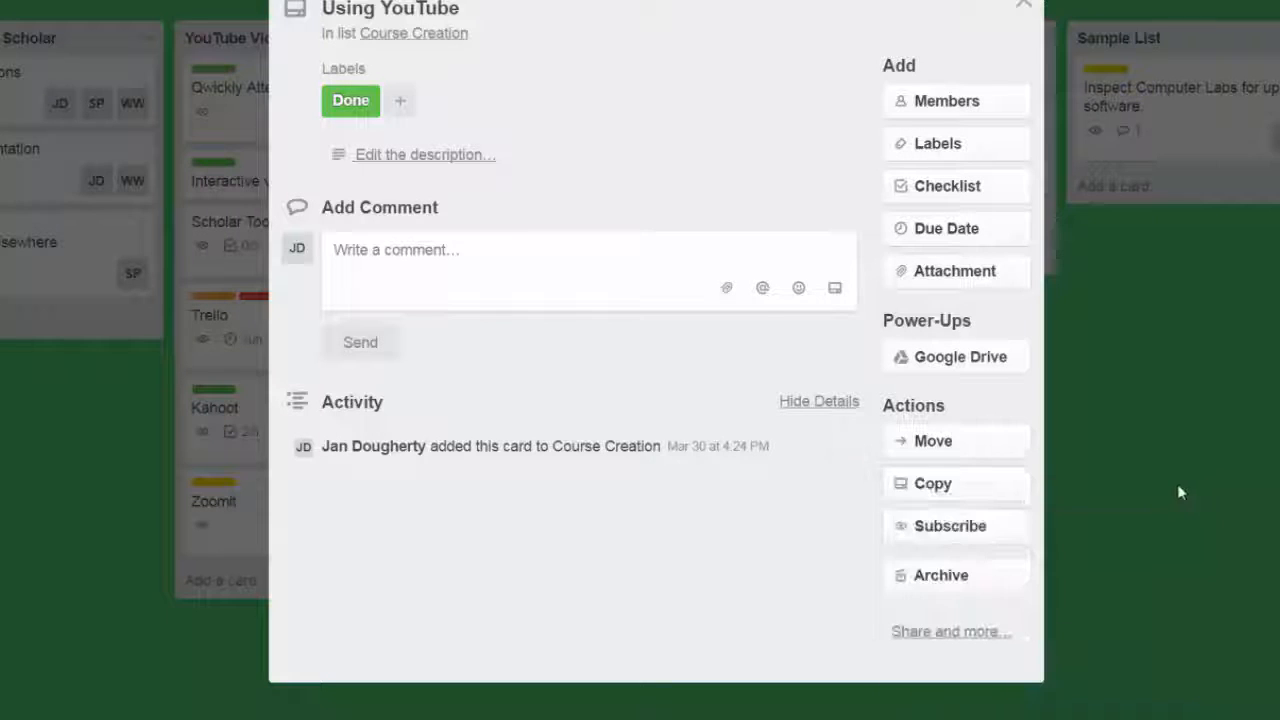
left_click(1012, 484)
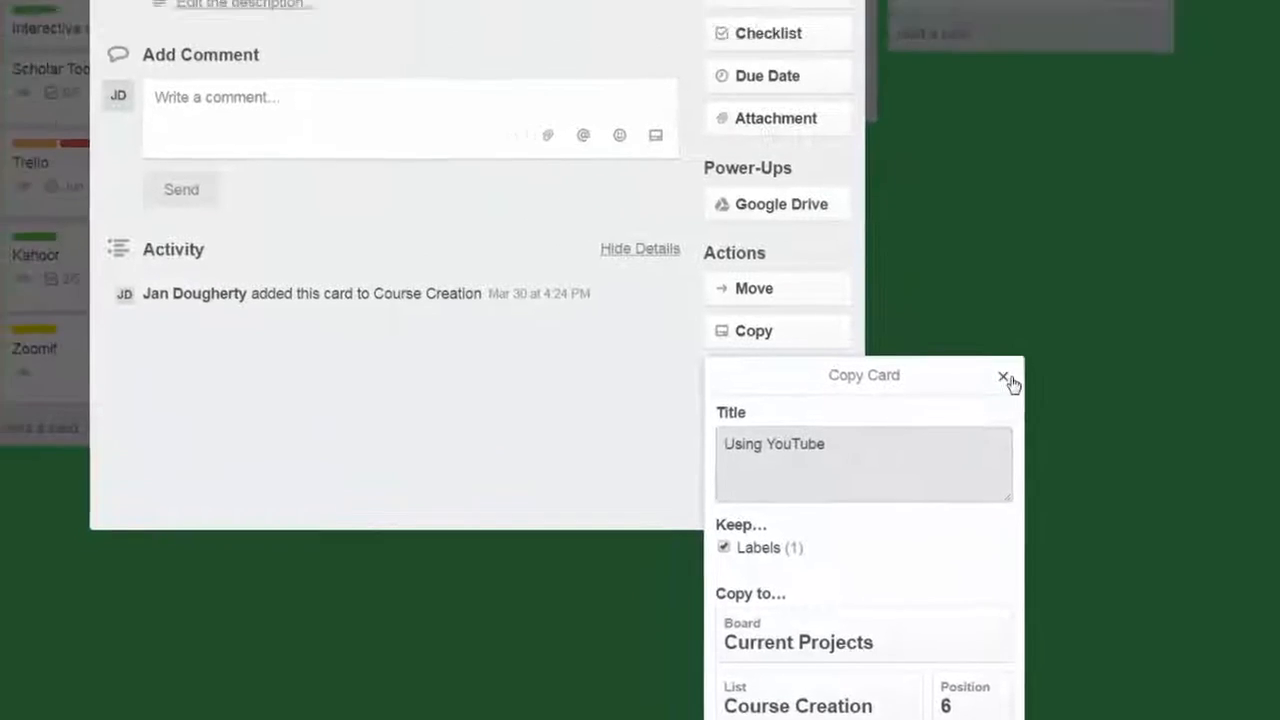
left_click(1004, 377)
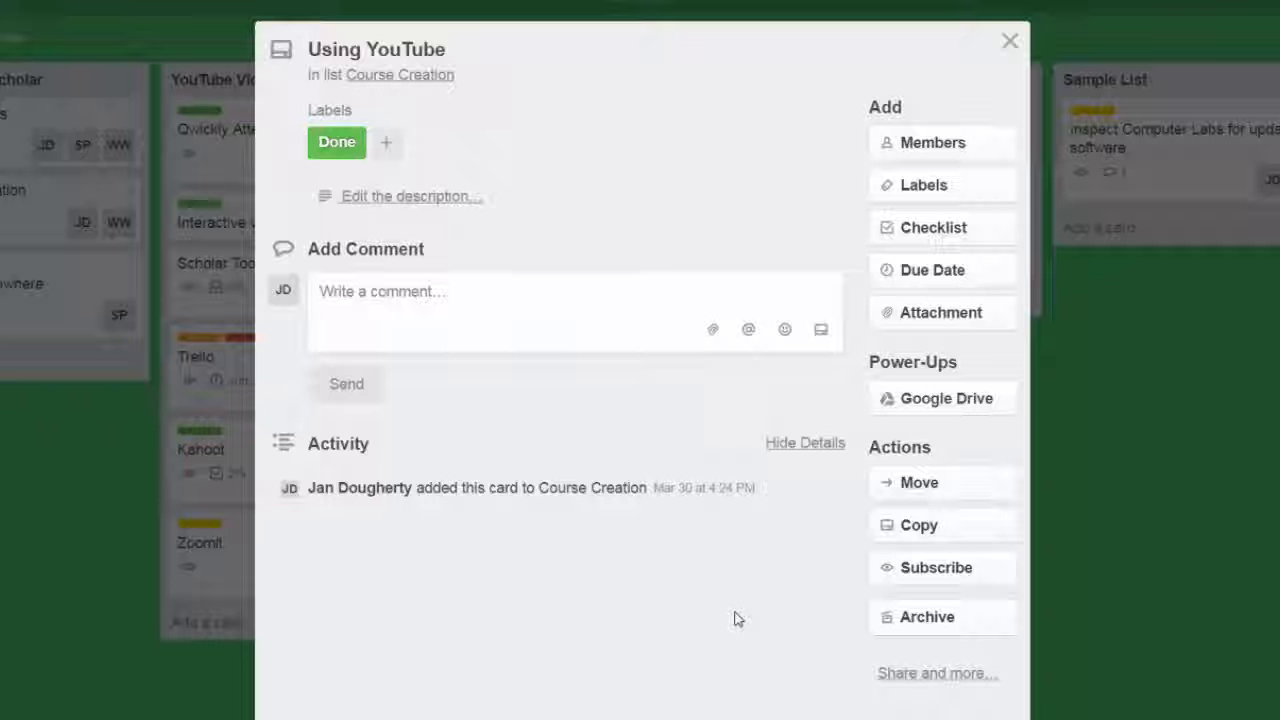
left_click(948, 628)
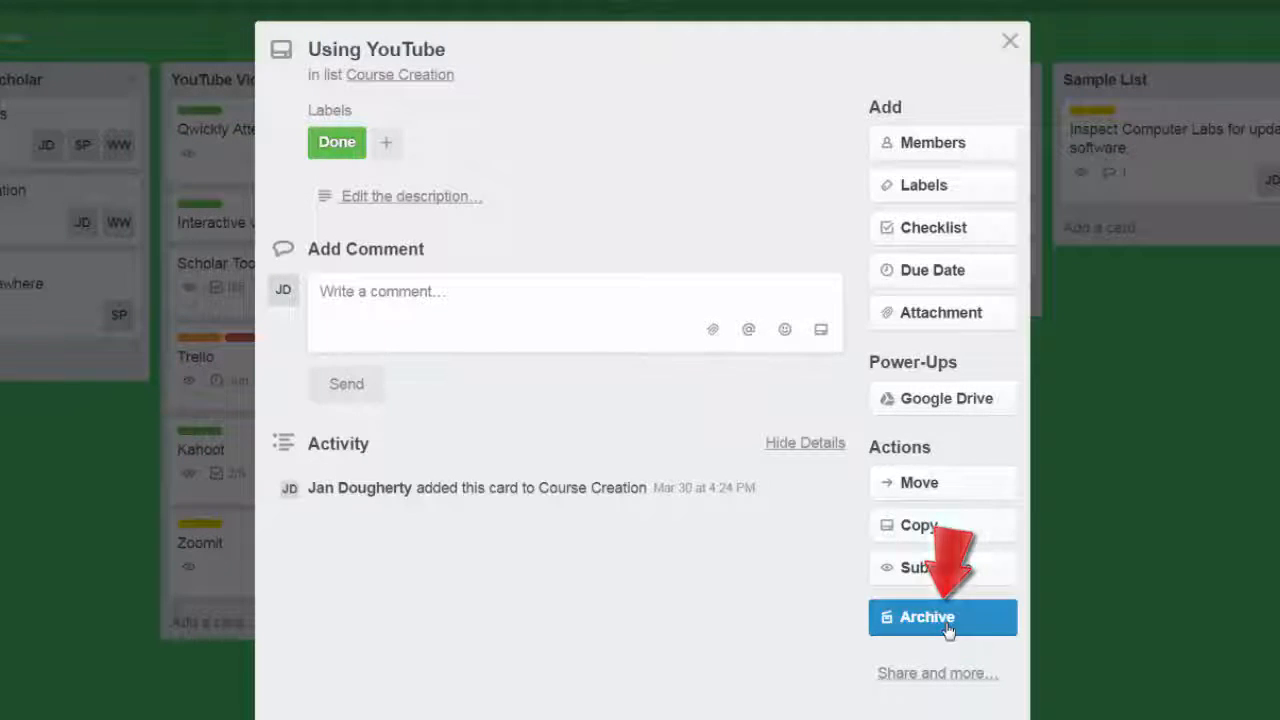
left_click(1010, 41)
View the board's archived items and close the board menu.
left_click(1272, 30)
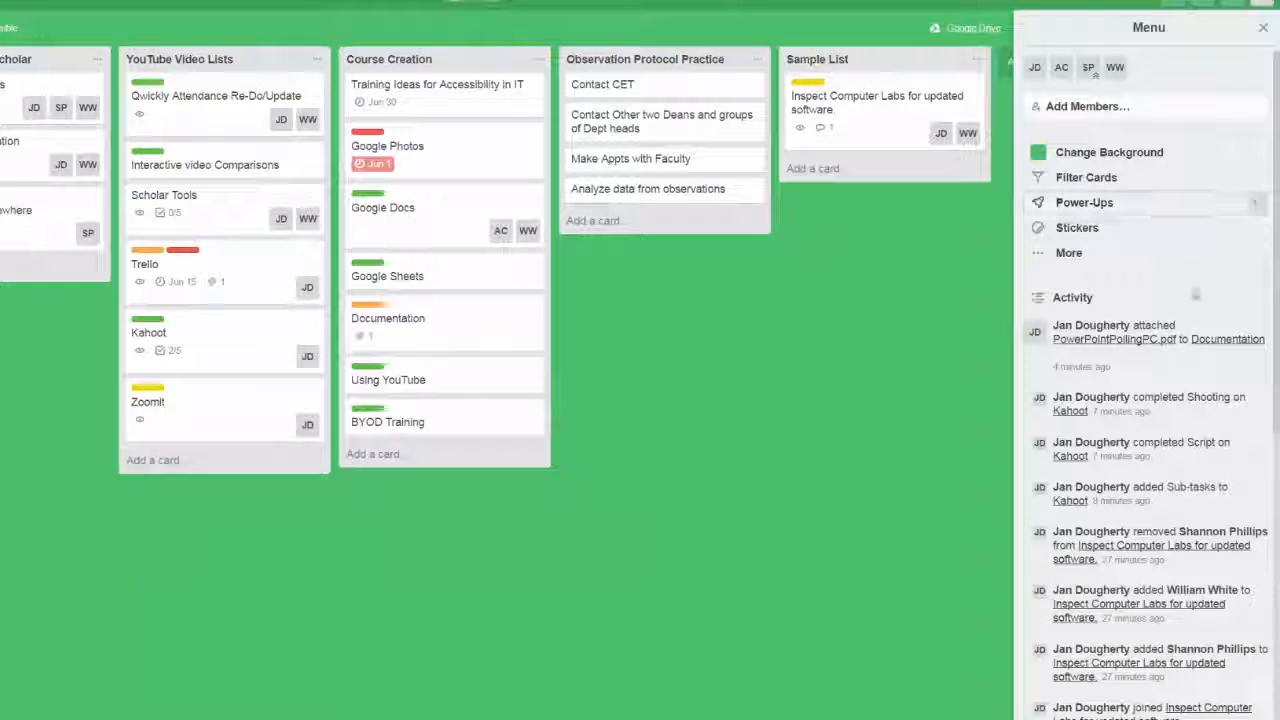
left_click(1068, 252)
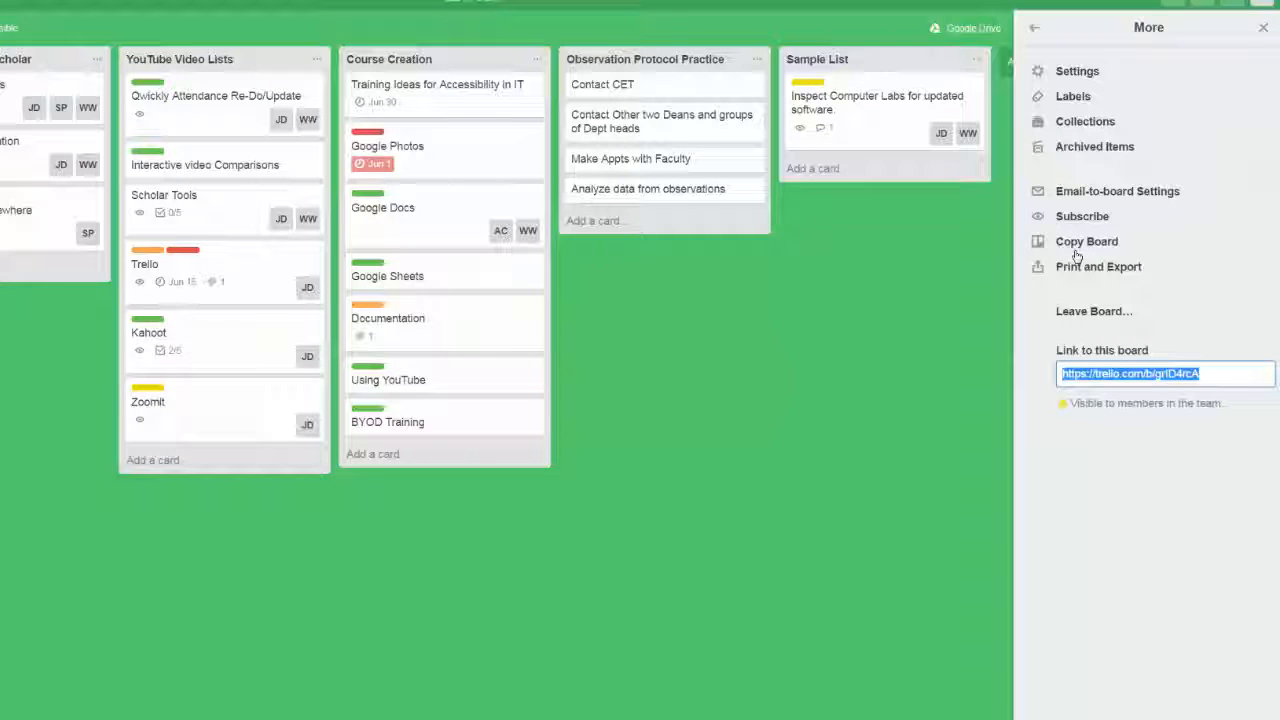
left_click(1112, 148)
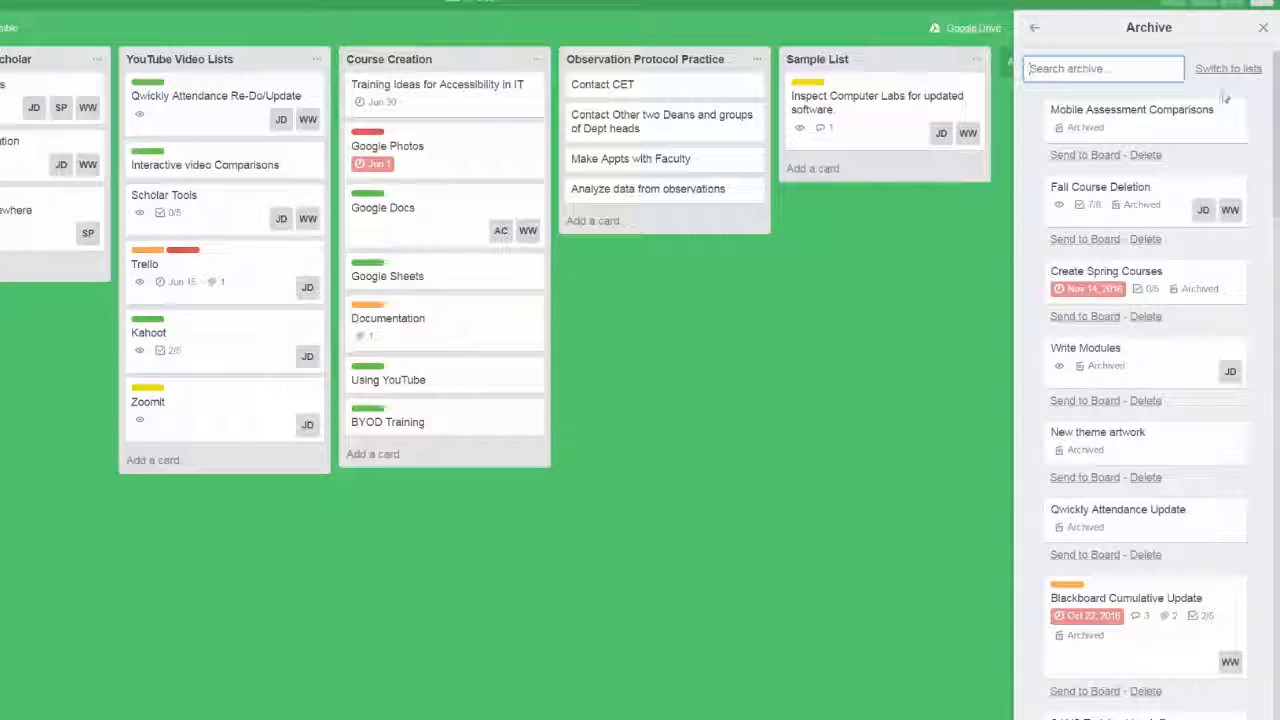
left_click(1263, 30)
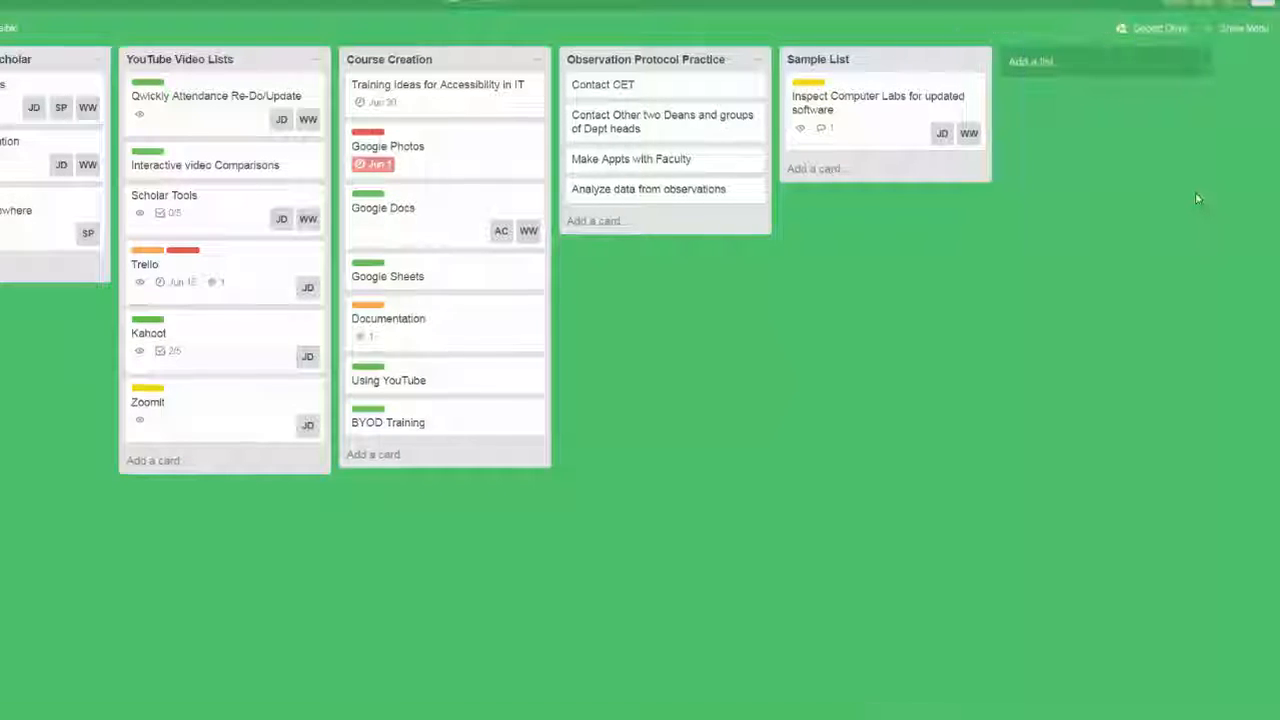